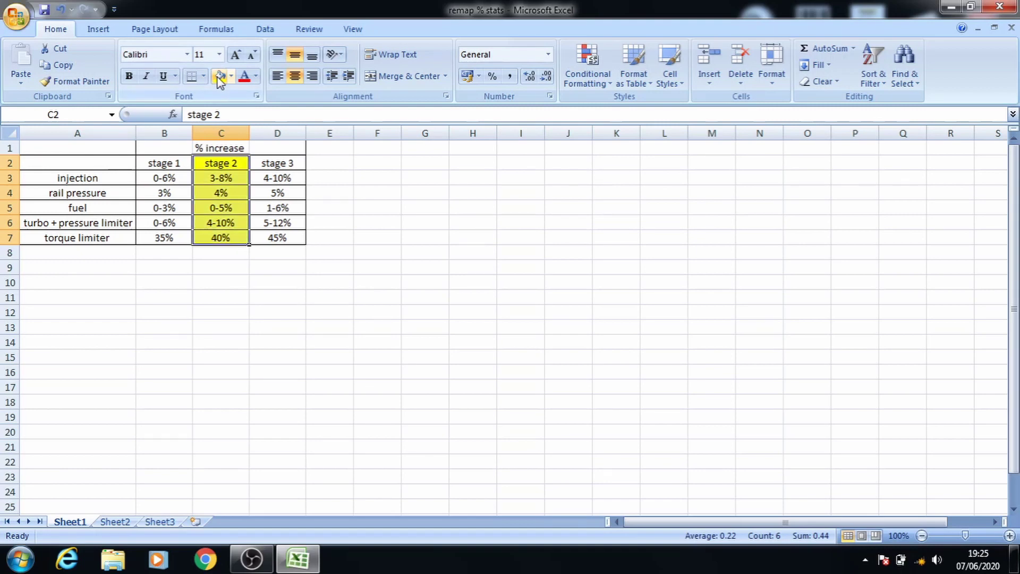
# Deselect the stage 2 column in the remap % stats sheet, then minimize the workbook and launch ECM Titanium.
pyautogui.click(208, 192)
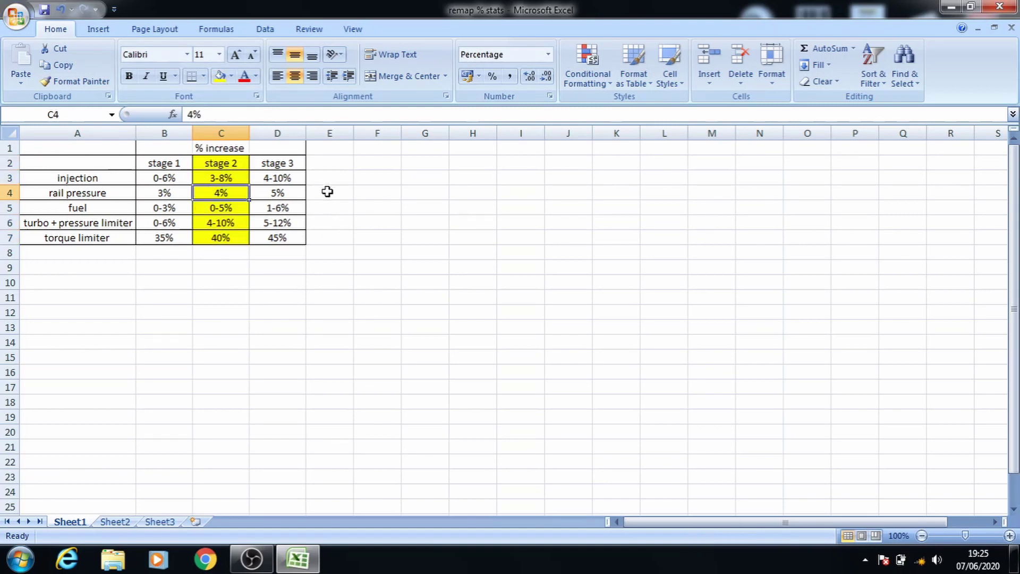
pyautogui.click(951, 6)
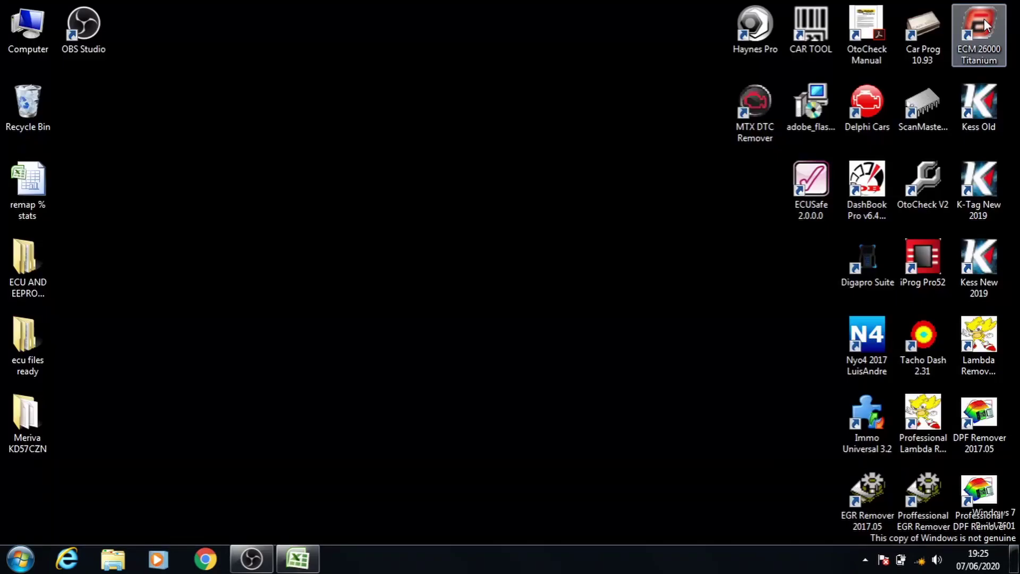
pyautogui.click(984, 18)
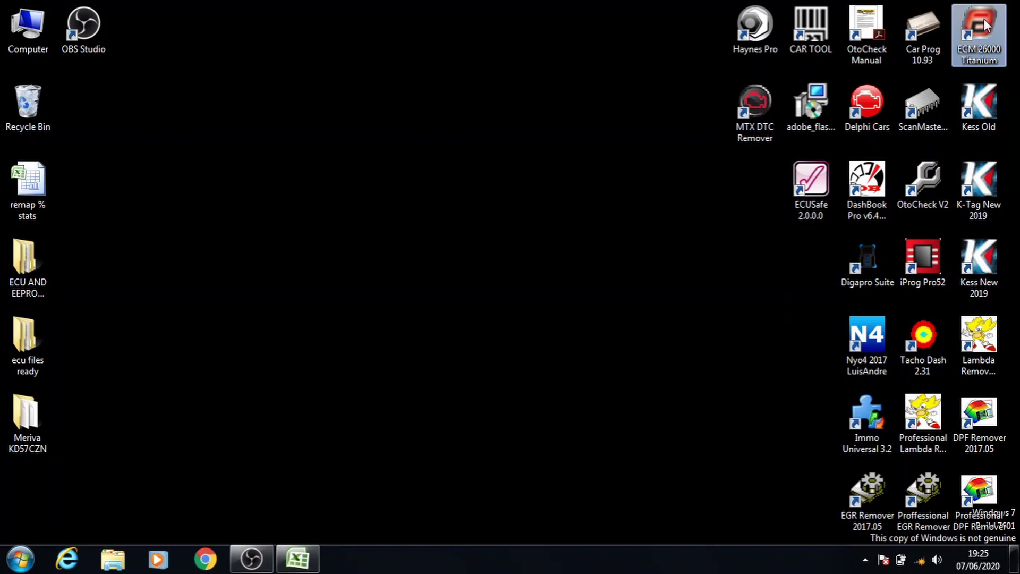
pyautogui.doubleClick(982, 19)
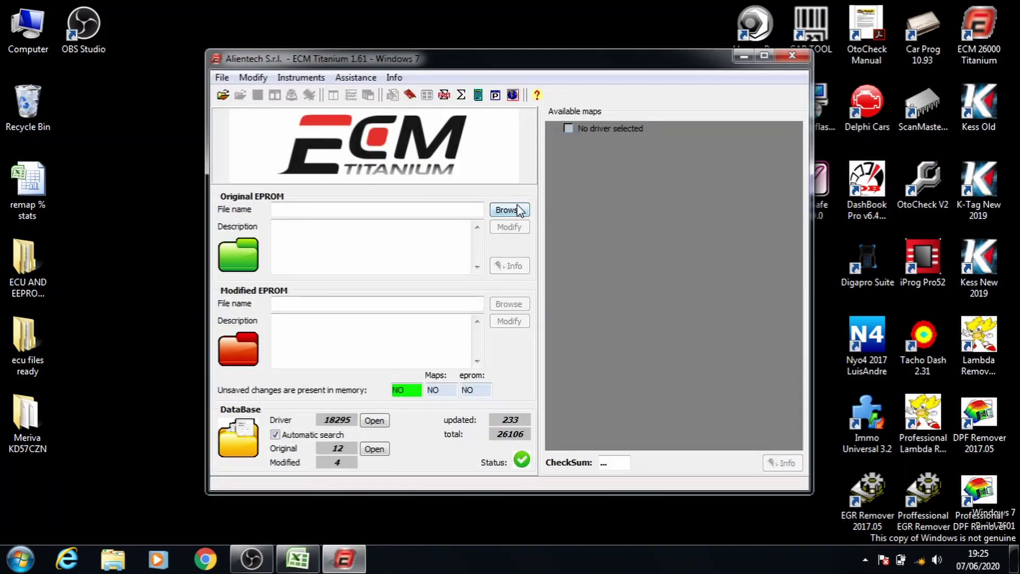
# Load the file "meriva kd57czn original" from the Meriva KD57CZN desktop folder as the original EPROM.
pyautogui.click(509, 209)
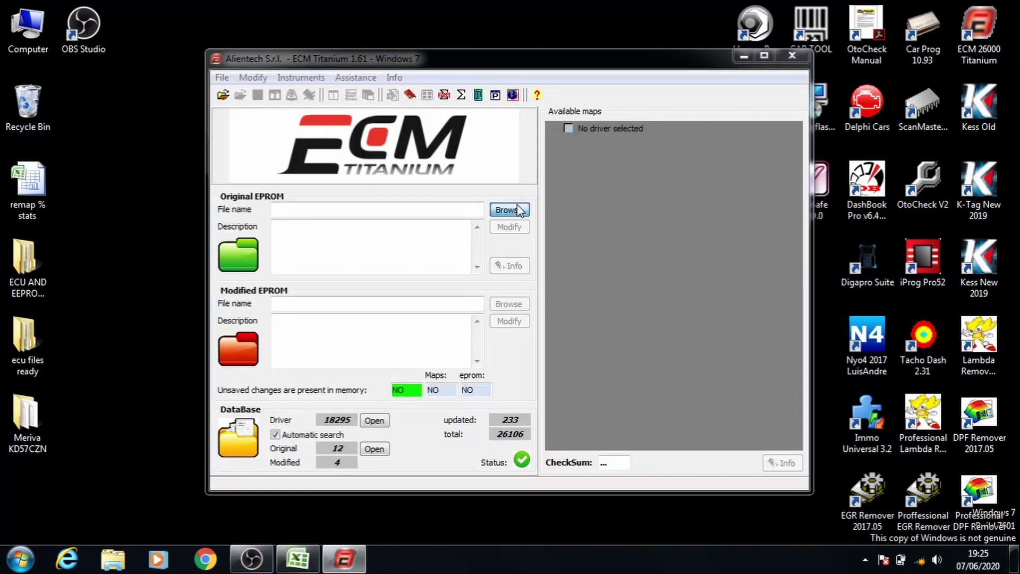
pyautogui.click(386, 208)
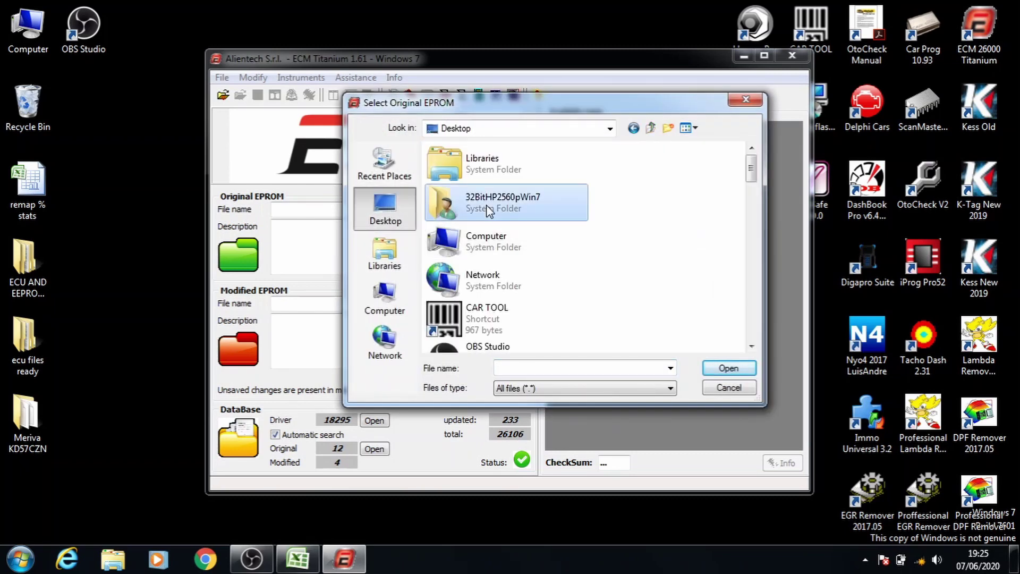
pyautogui.scroll(-5, 486, 205)
pyautogui.doubleClick(493, 159)
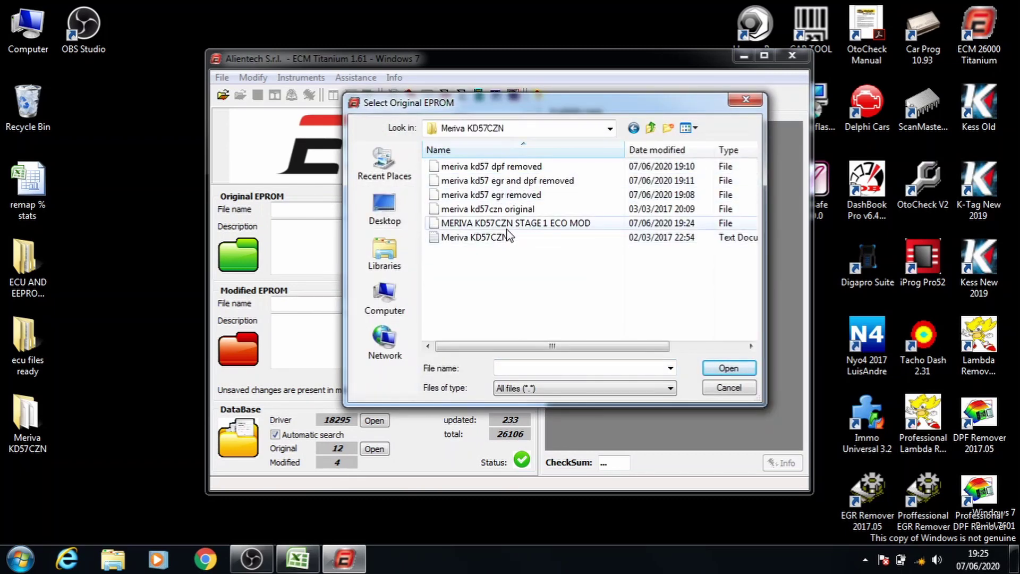
pyautogui.click(510, 208)
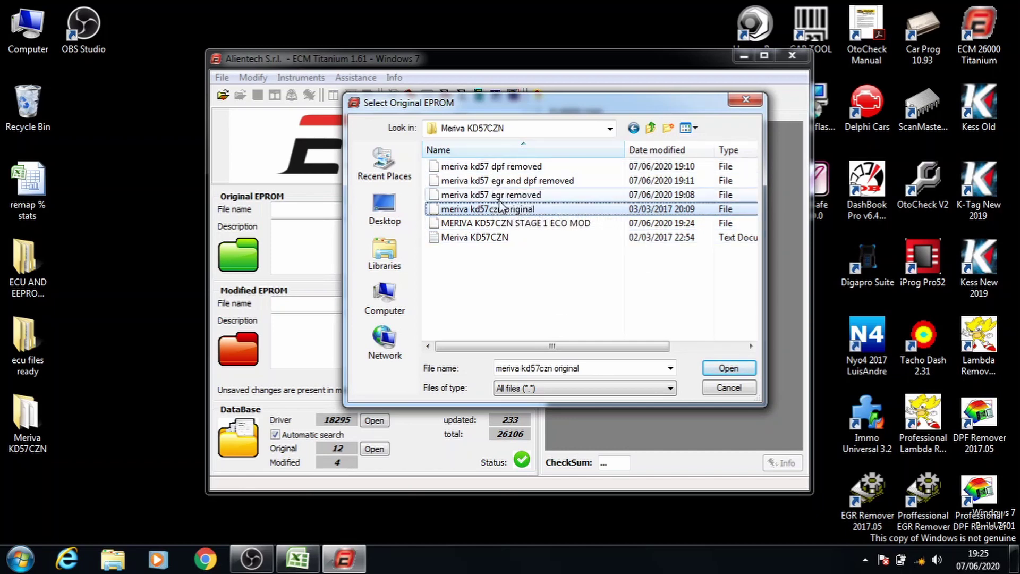
pyautogui.doubleClick(502, 210)
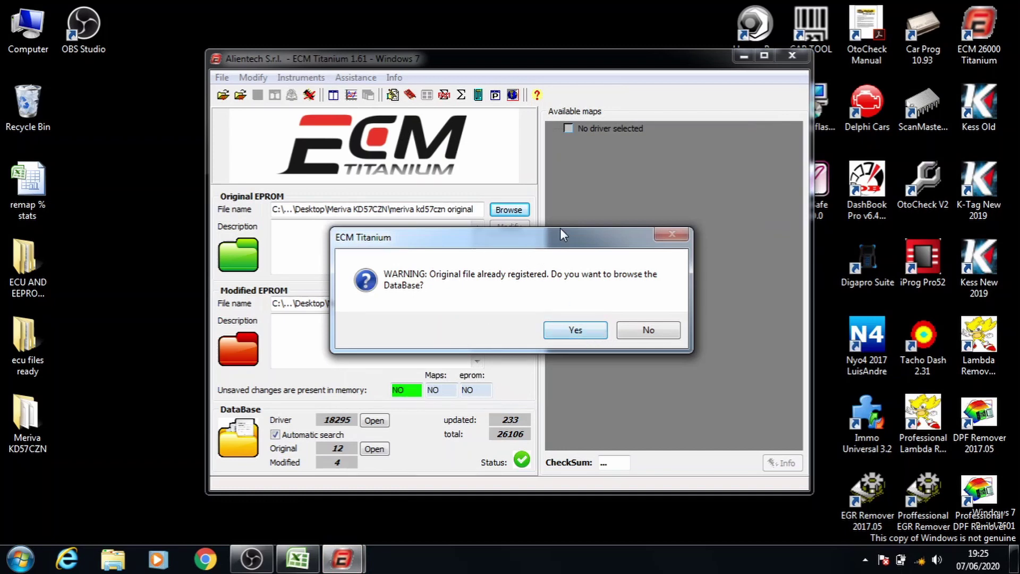
# Load the registered OPEL MERIVA 1300 CDTI 16V 75CV entry with driver M13_0C07 from the database, declining the newer driver download.
pyautogui.click(566, 336)
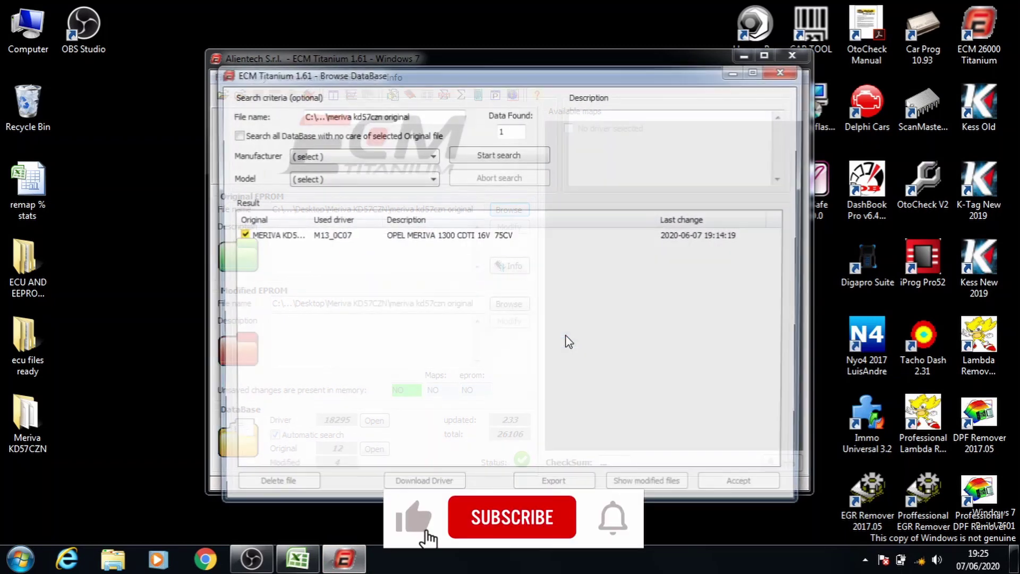
pyautogui.click(477, 237)
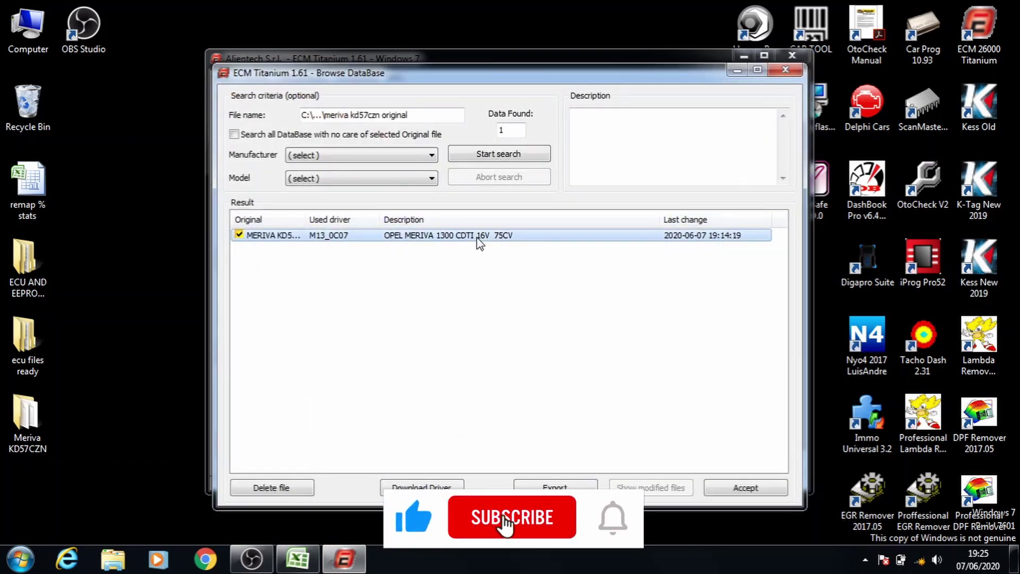
pyautogui.doubleClick(446, 237)
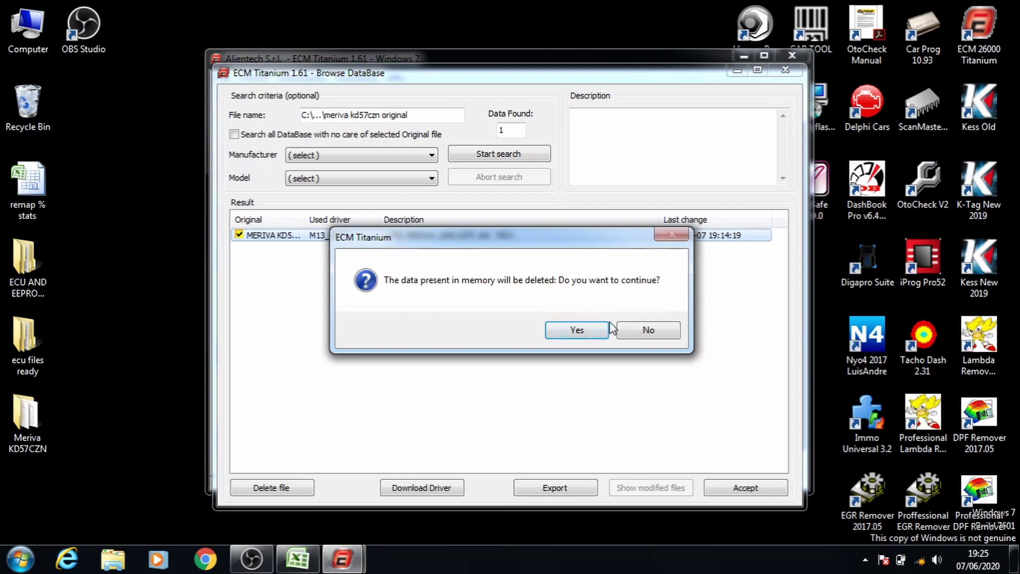
pyautogui.click(636, 336)
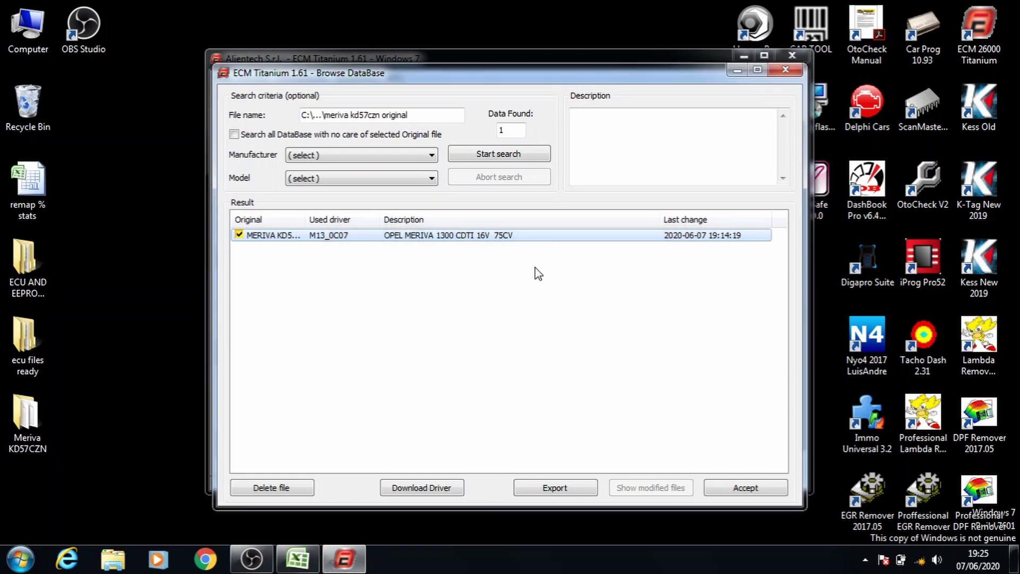
pyautogui.doubleClick(508, 240)
pyautogui.click(576, 331)
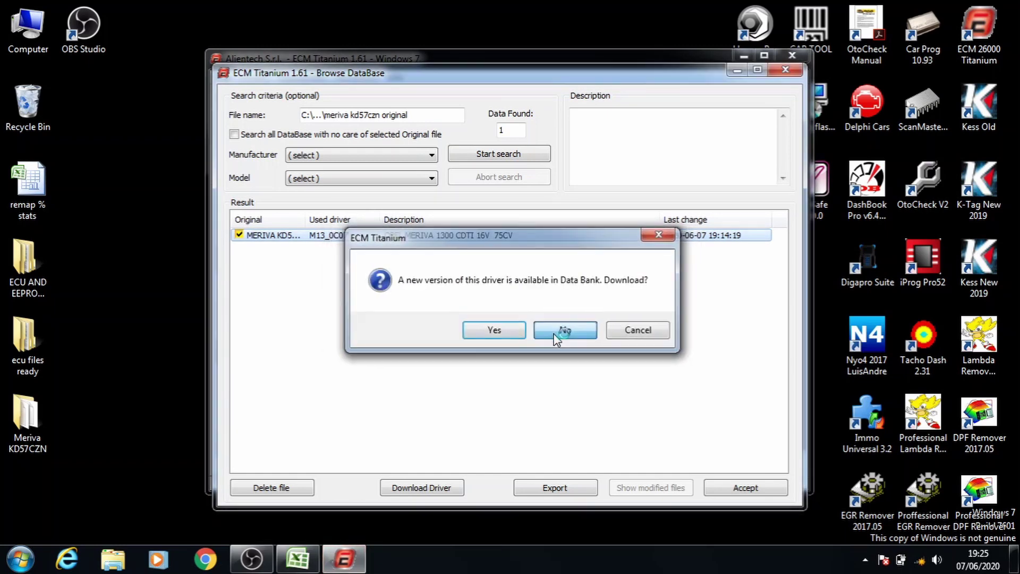
pyautogui.click(555, 336)
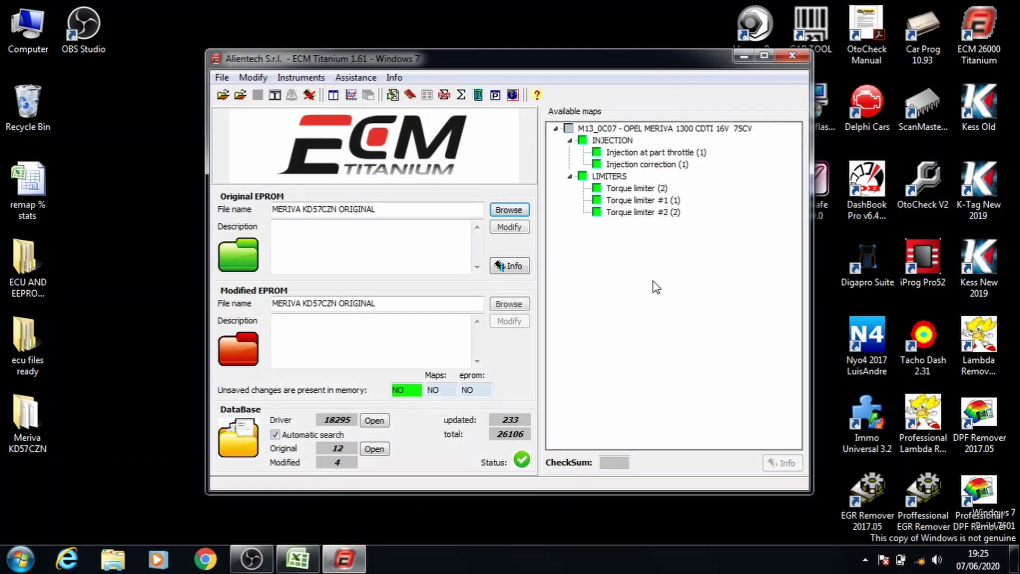
# Open the first of the two Torque limiter maps for editing.
pyautogui.click(635, 213)
pyautogui.doubleClick(620, 190)
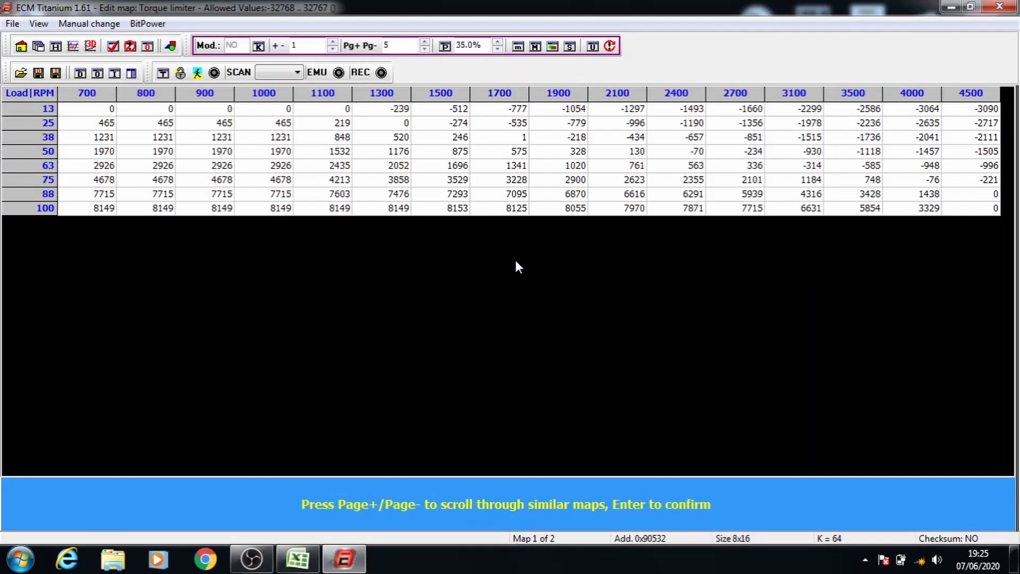
pyautogui.press('Return')
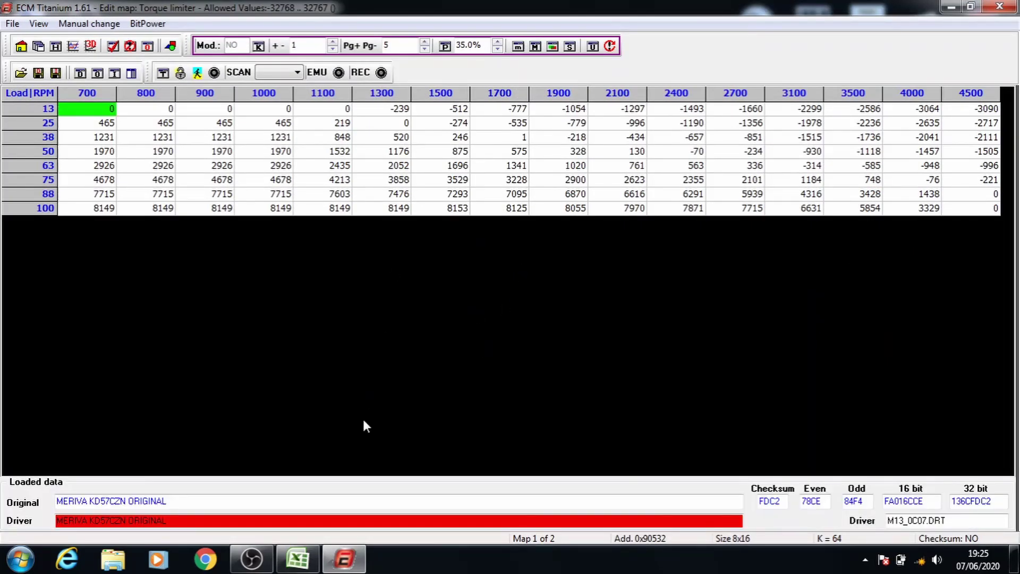
# Check the stage 1 and stage 2 torque limiter percentages in the Excel remap sheet, then return to the ECM Titanium map.
pyautogui.click(297, 559)
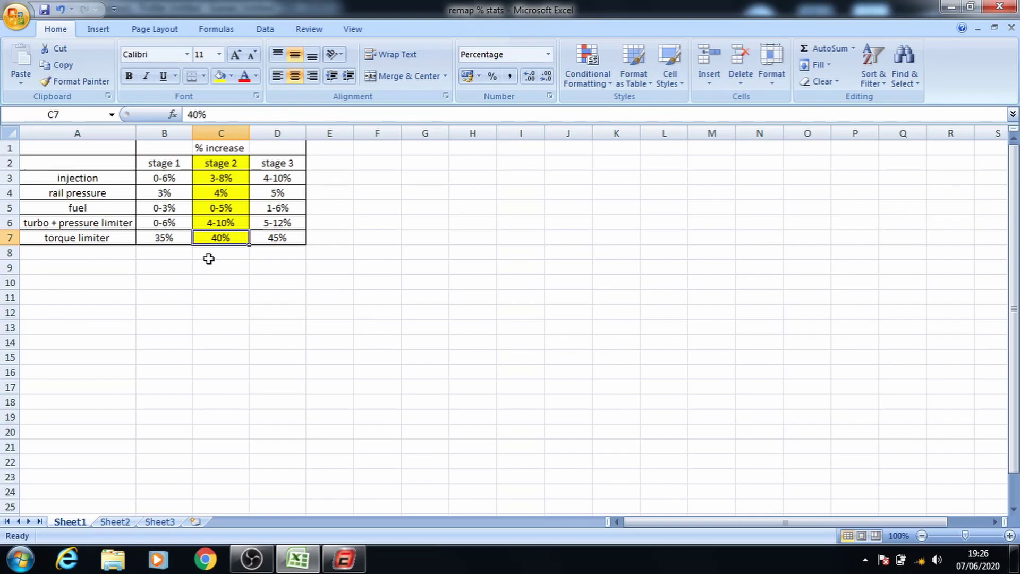
pyautogui.click(178, 238)
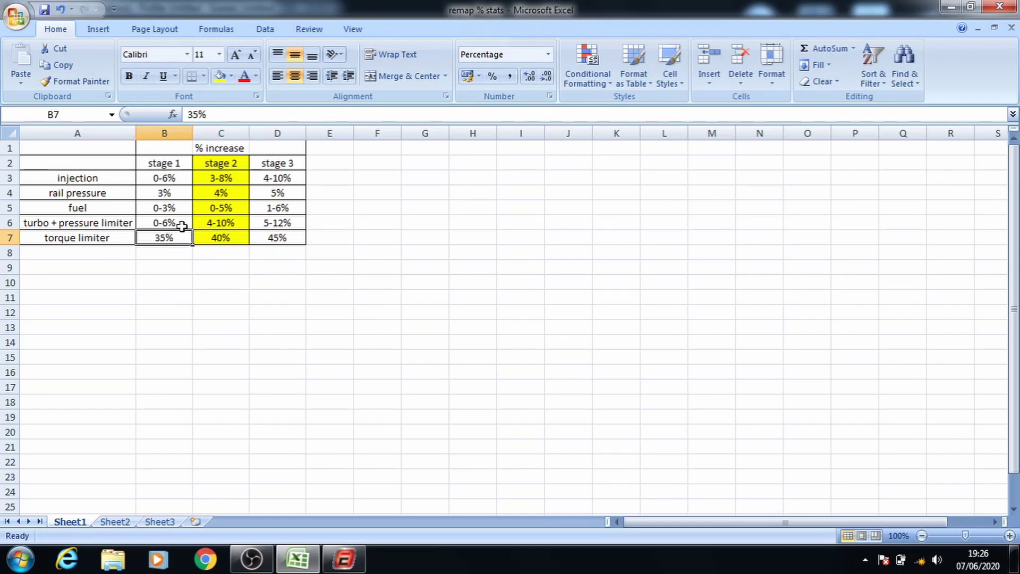
pyautogui.click(221, 236)
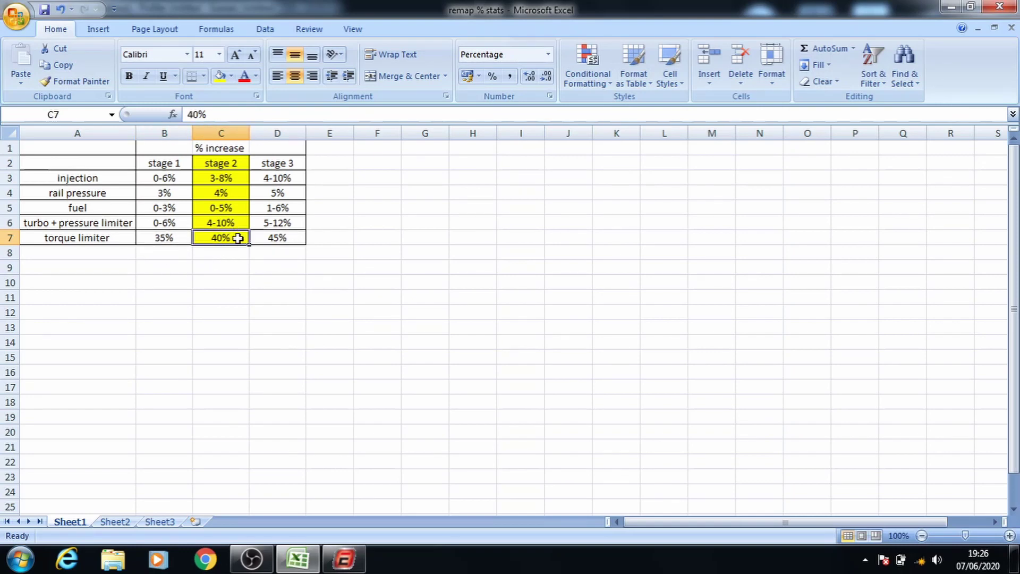
pyautogui.hotkey('alt', 'Tab')
pyautogui.hotkey('alt', 'Tab')
pyautogui.press('Tab')
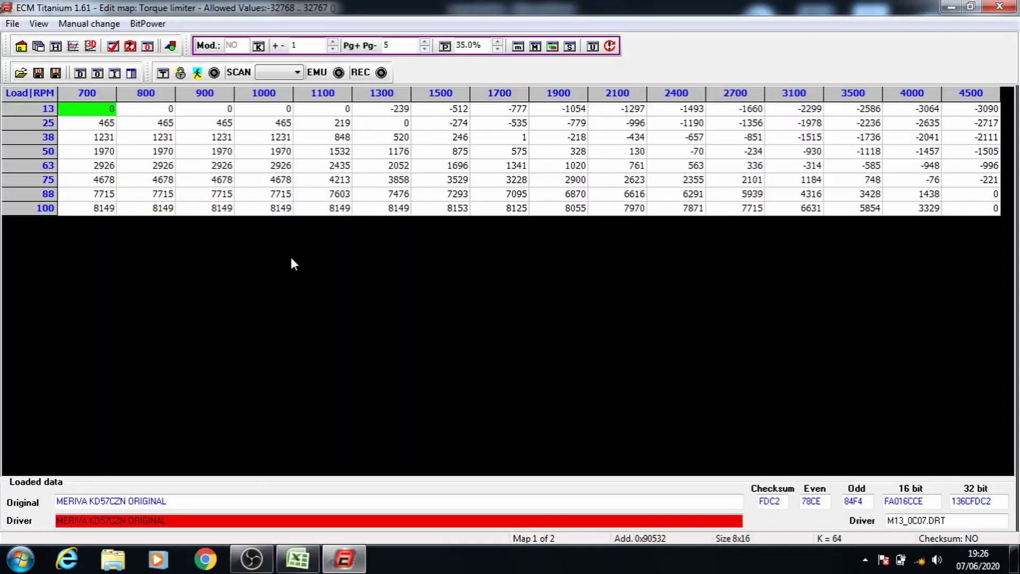
# Increase every value of the Torque limiter map by 40.0%, then save and exit, copying the increments on similar maps.
pyautogui.click(498, 42)
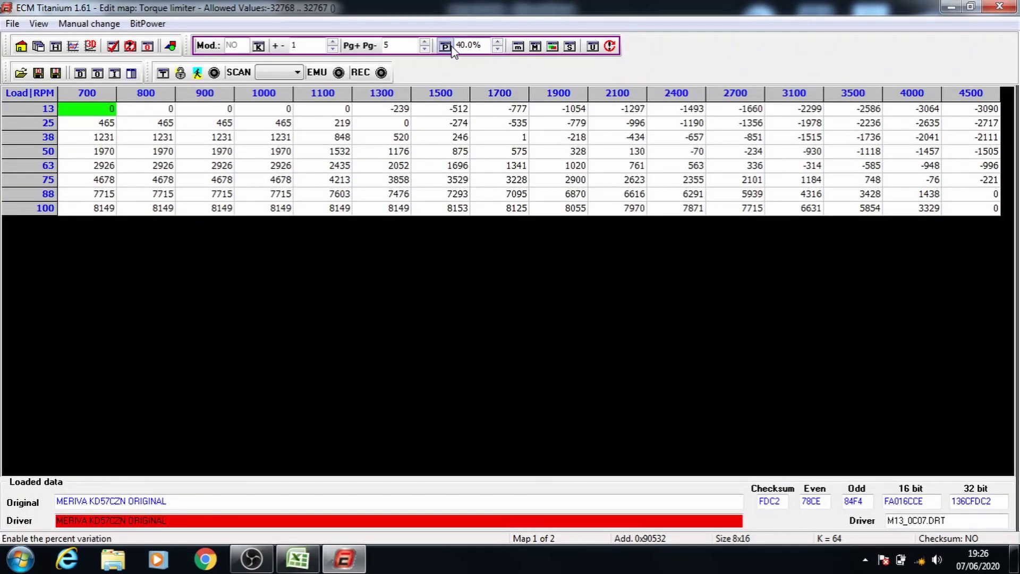
pyautogui.click(445, 46)
pyautogui.moveTo(112, 112); pyautogui.dragTo(989, 205)
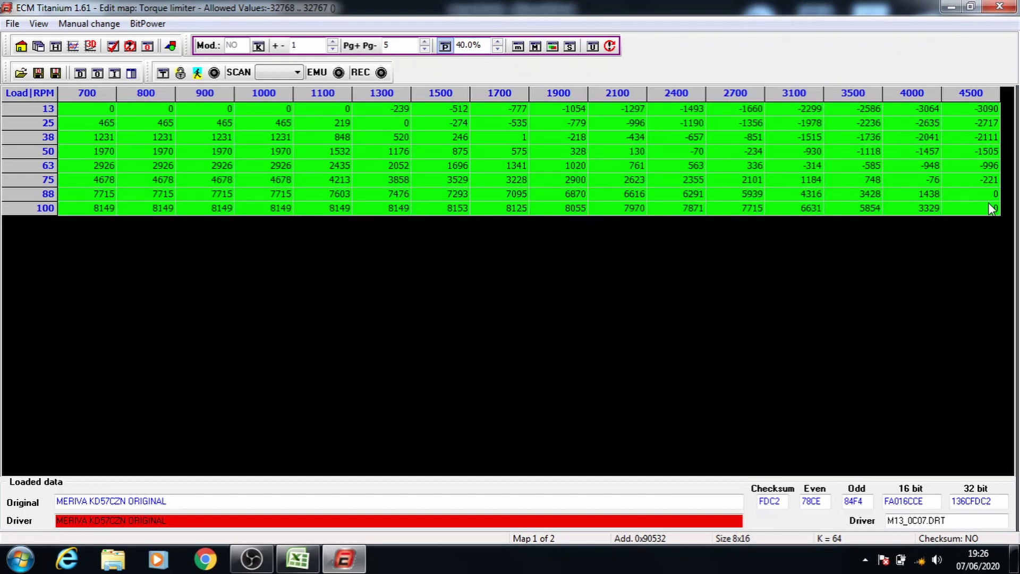
pyautogui.press('+')
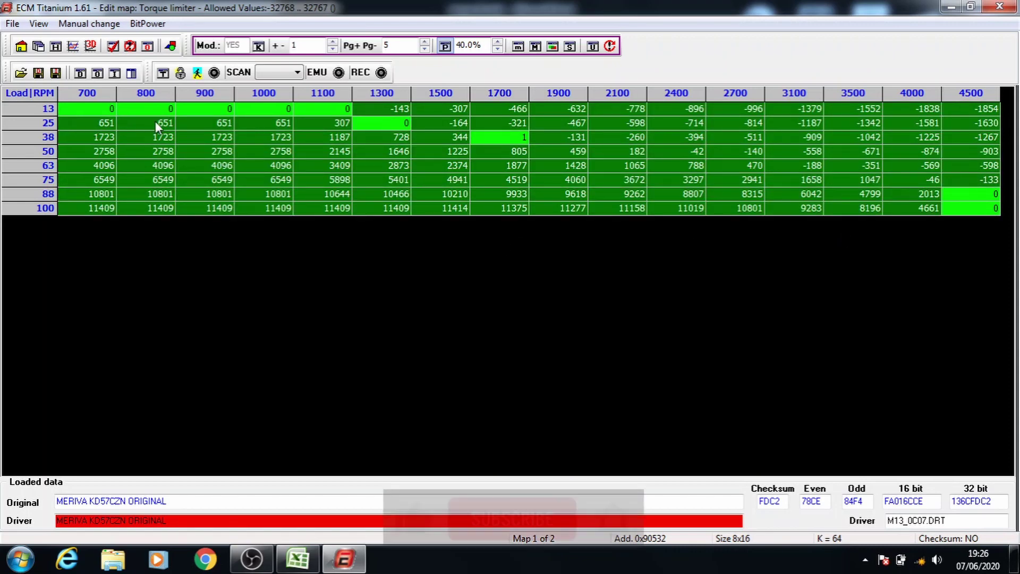
pyautogui.press('Escape')
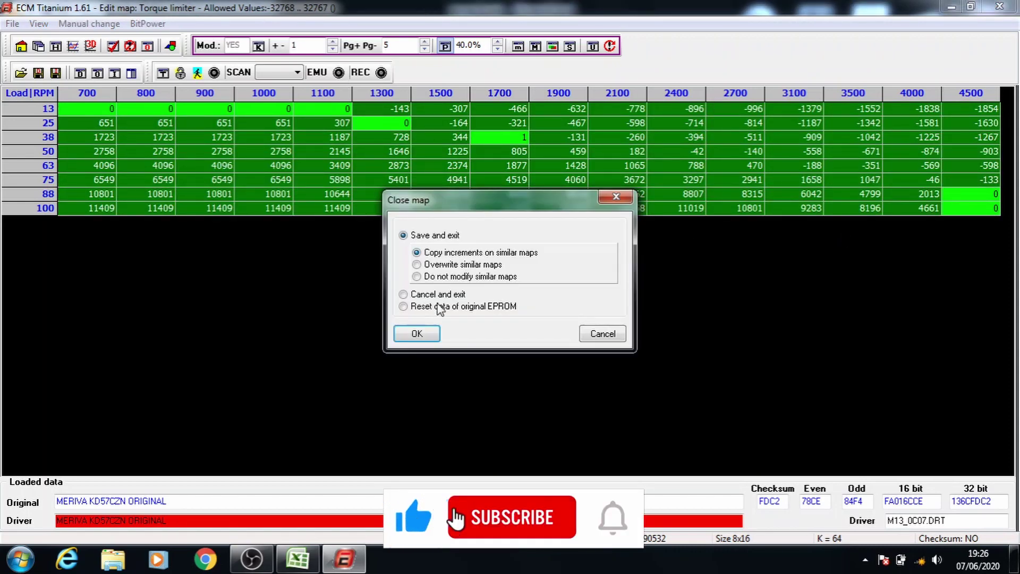
pyautogui.click(418, 333)
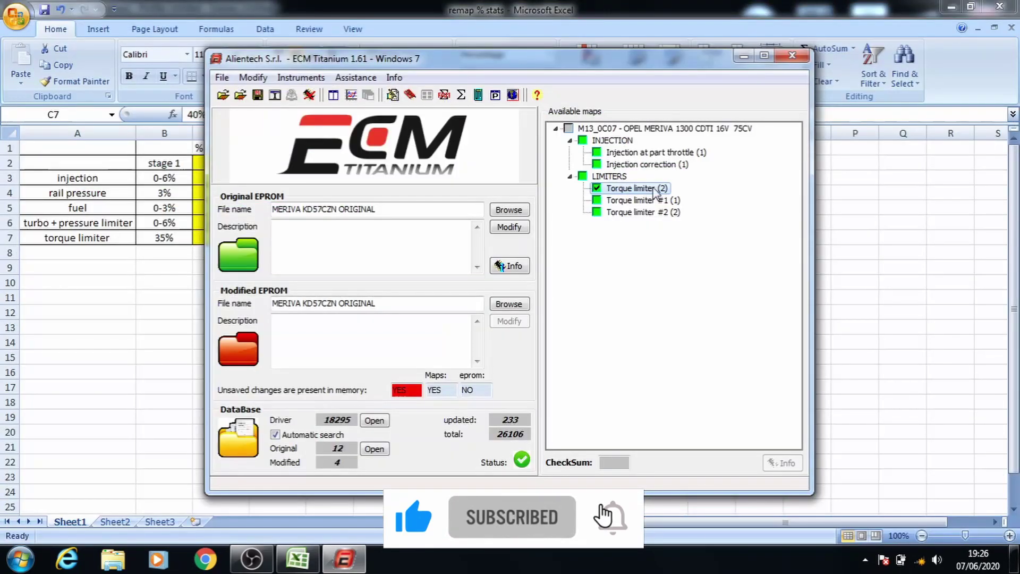
# Increase every value of the Torque limiter #1 map by 40.0%, then save and close the map.
pyautogui.doubleClick(643, 200)
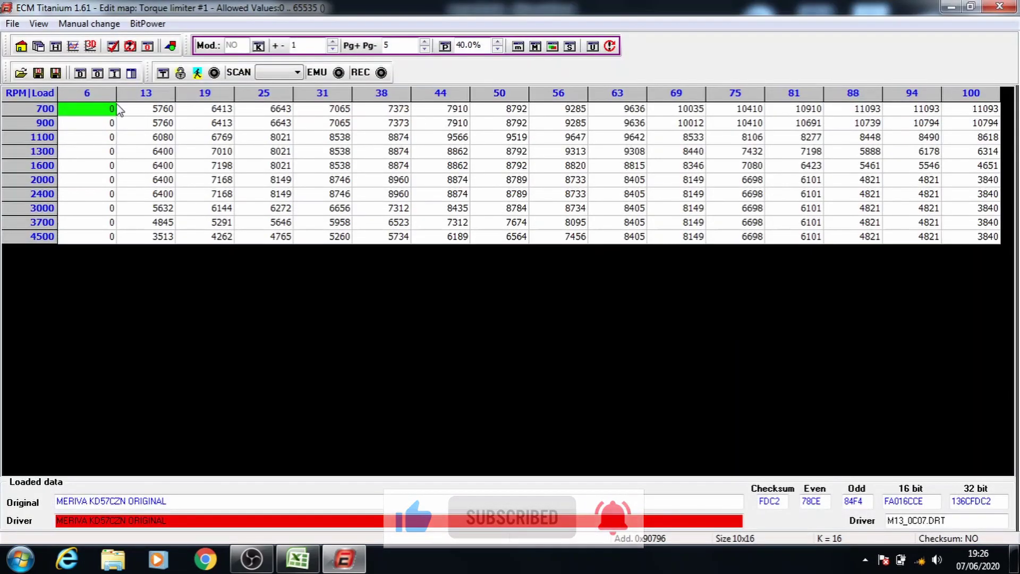
pyautogui.moveTo(91, 109); pyautogui.dragTo(997, 241)
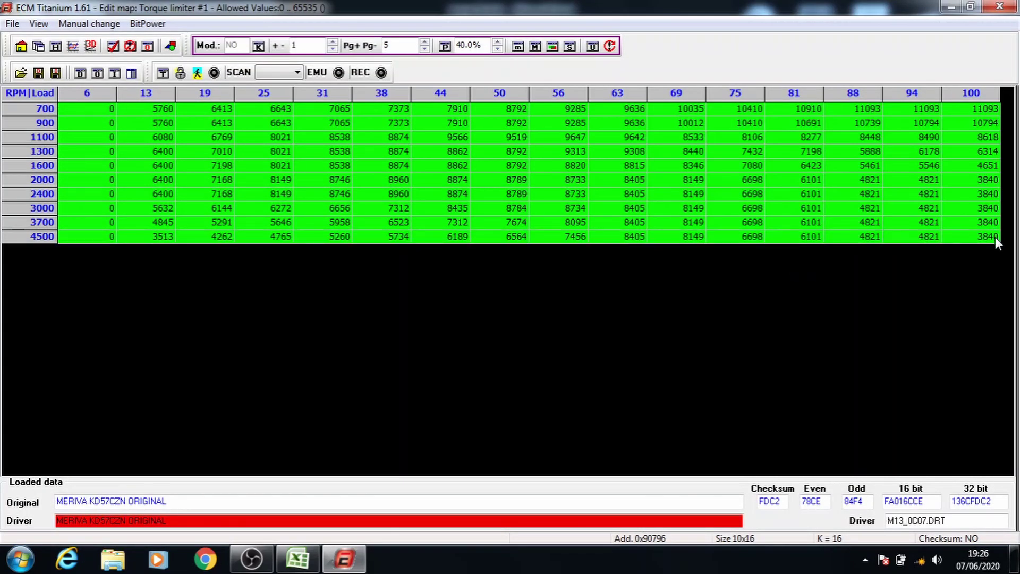
pyautogui.click(445, 47)
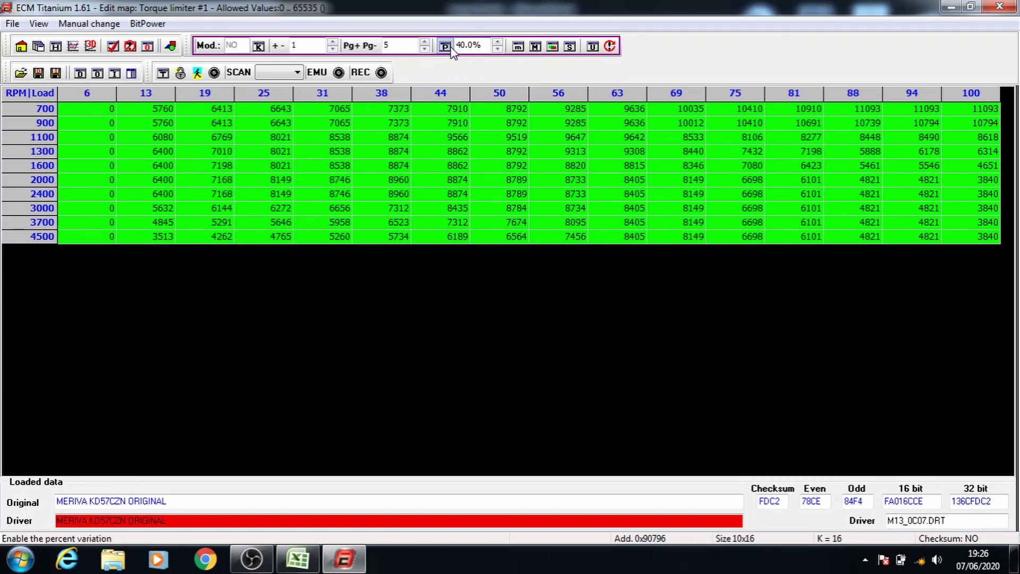
pyautogui.press('+')
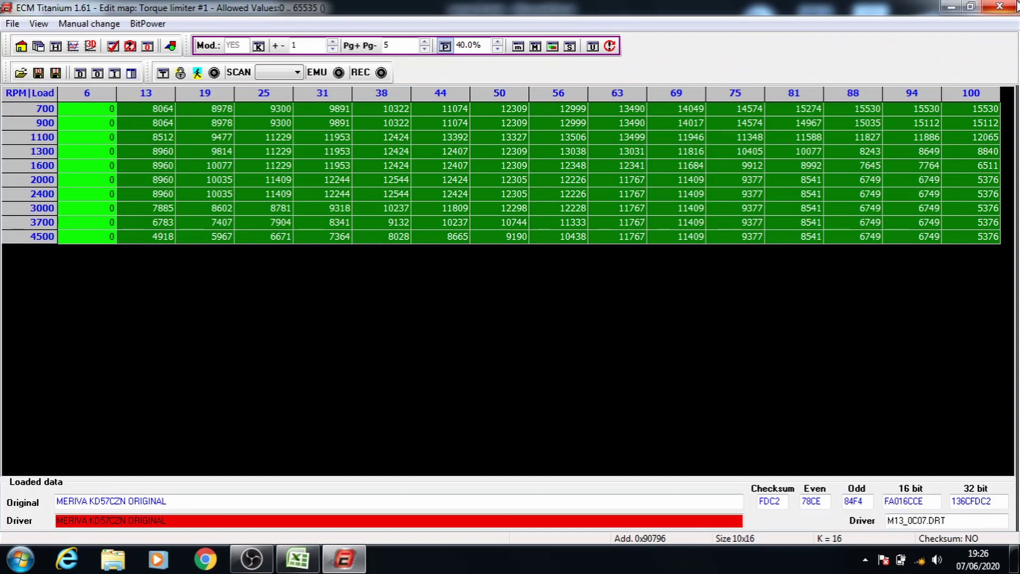
pyautogui.click(999, 6)
pyautogui.click(432, 336)
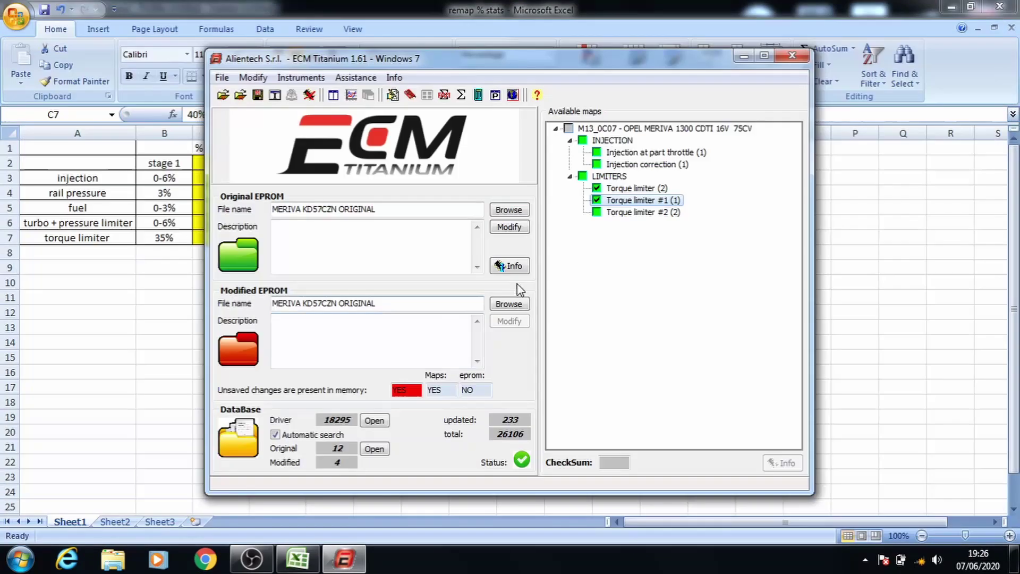
# Open the first Torque limiter #2 map and increase all its values from 700 to 4500 RPM by 40.0%.
pyautogui.doubleClick(616, 212)
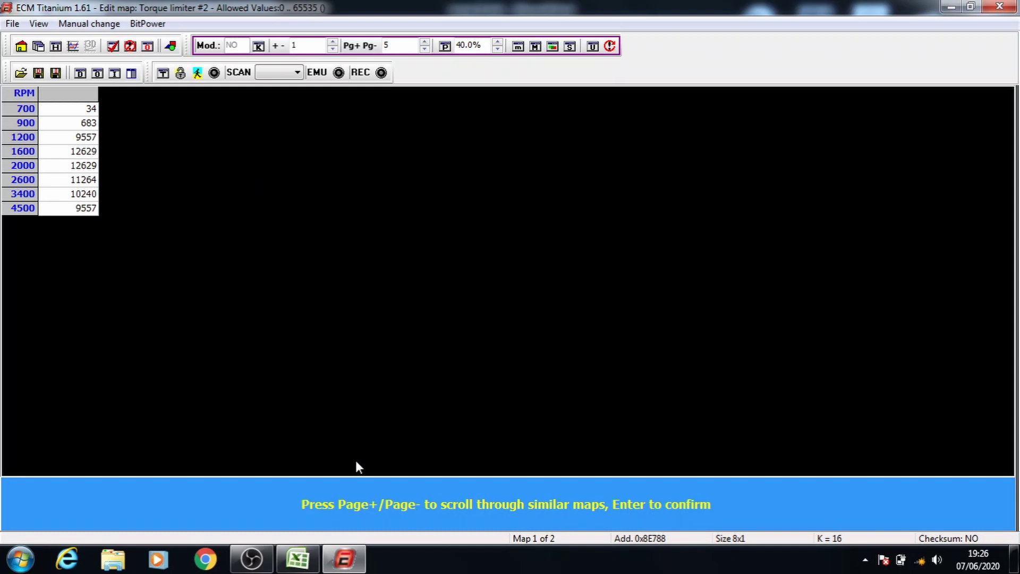
pyautogui.click(439, 485)
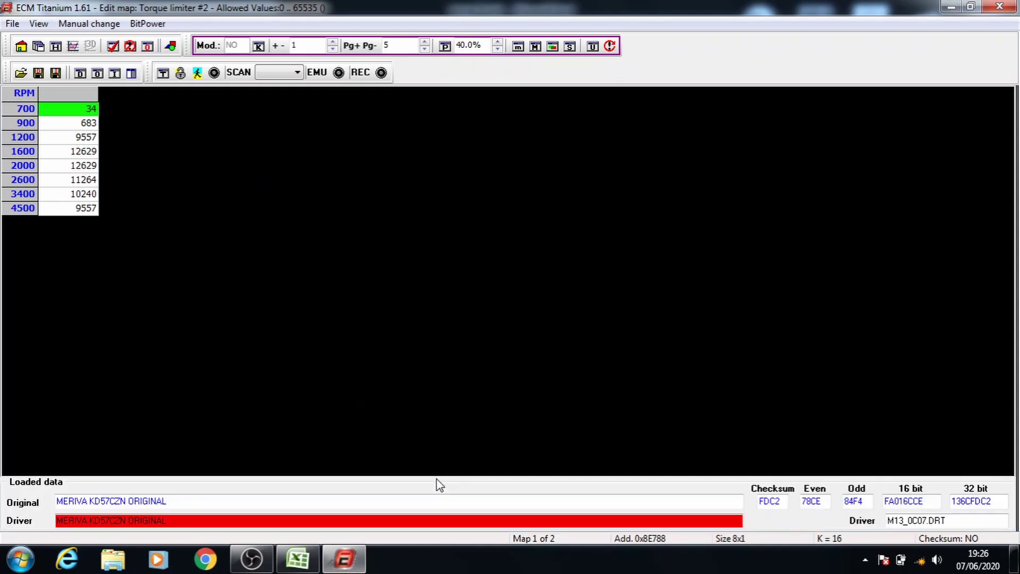
pyautogui.keyDown('shift'); pyautogui.click(78, 208); pyautogui.keyUp('shift')
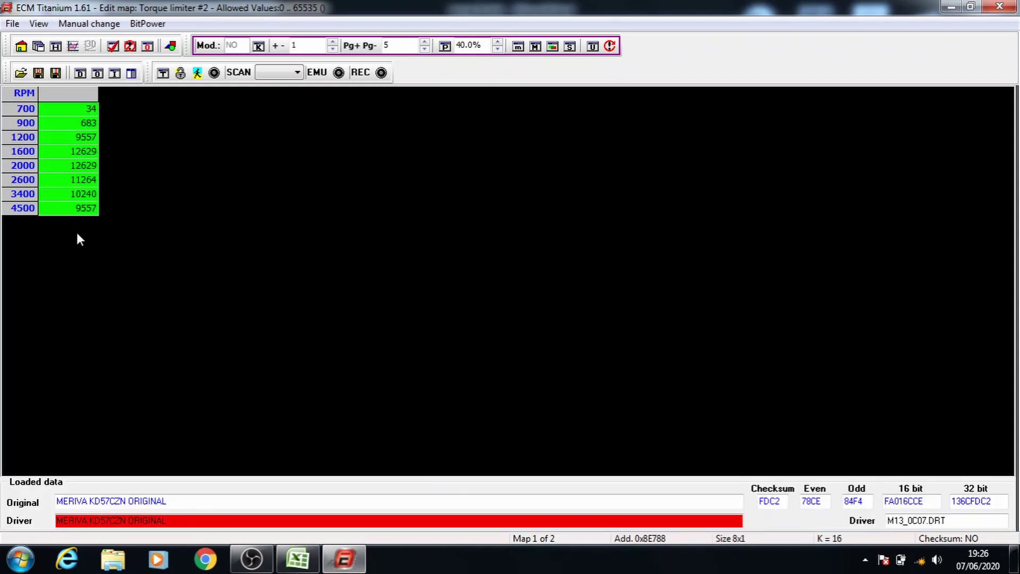
pyautogui.click(445, 46)
pyautogui.press('+')
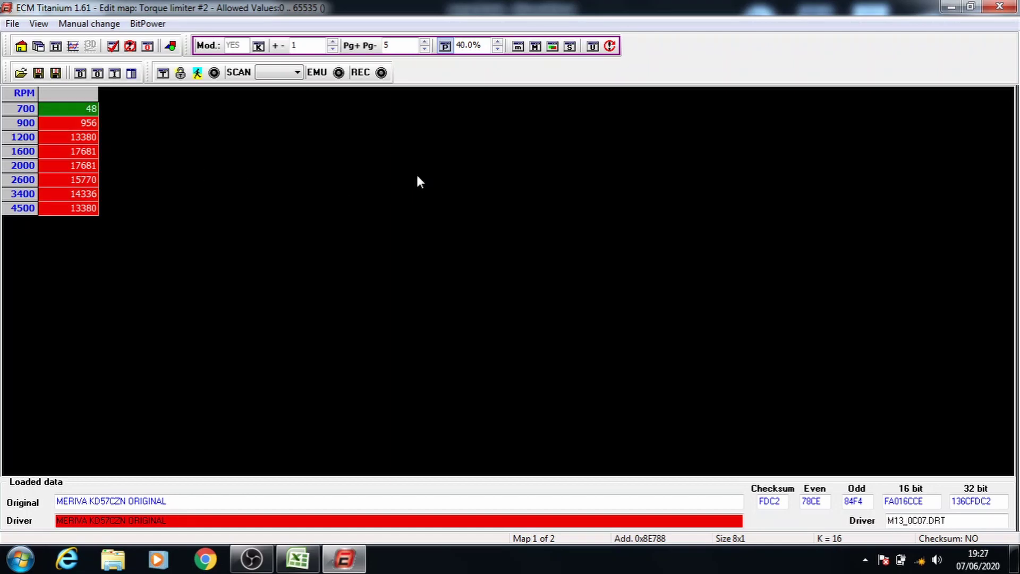
# Save and exit the Torque limiter #2 map, copying the increments on similar maps, and open the Injection at part throttle map.
pyautogui.click(999, 6)
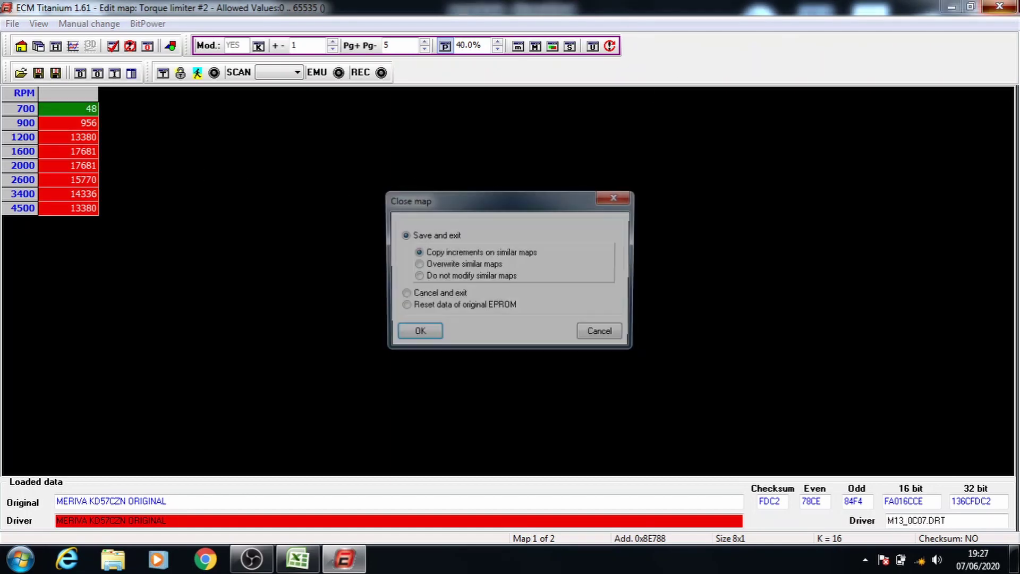
pyautogui.click(431, 332)
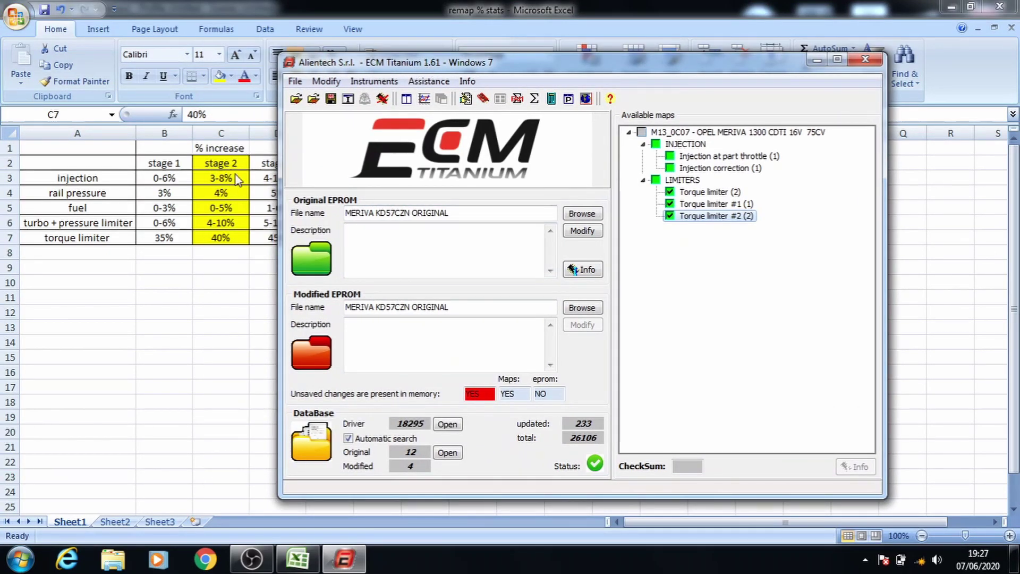
pyautogui.doubleClick(674, 159)
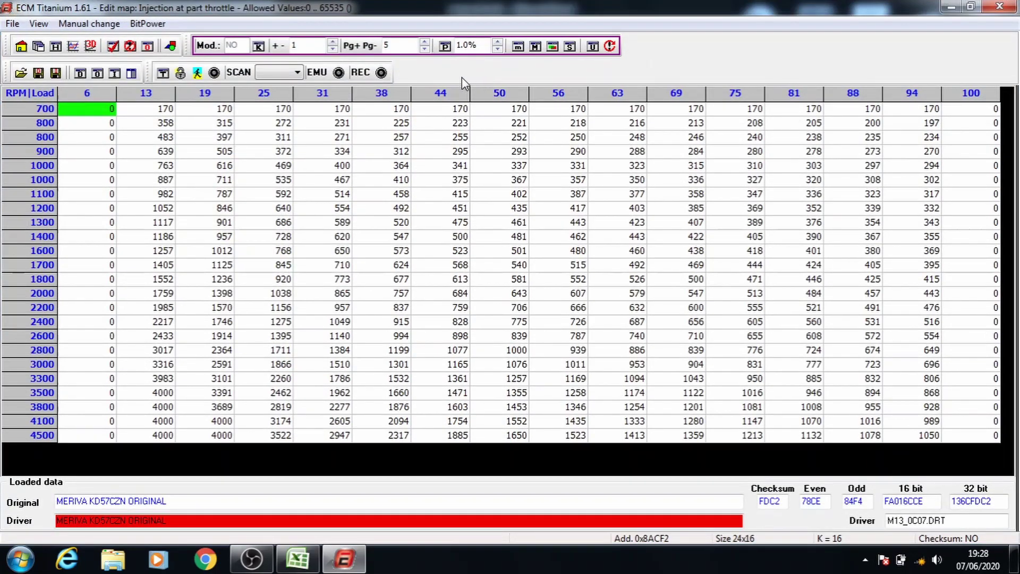
pyautogui.click(401, 123)
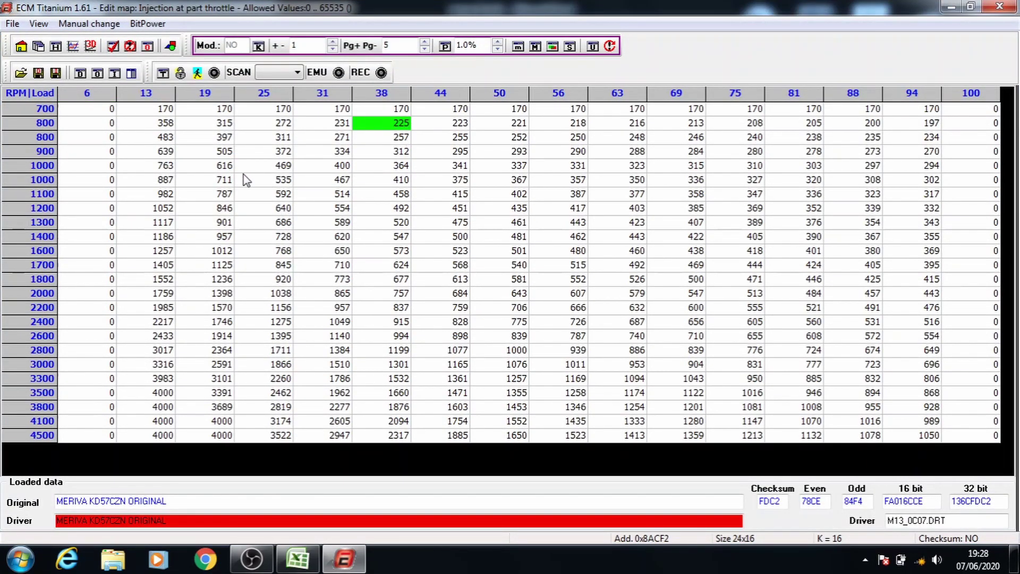
# Increase the injection values by 1.0% from the first 1000 RPM row at load 19, and again from the second 1000 RPM row at load 25.
pyautogui.moveTo(219, 166); pyautogui.dragTo(960, 442)
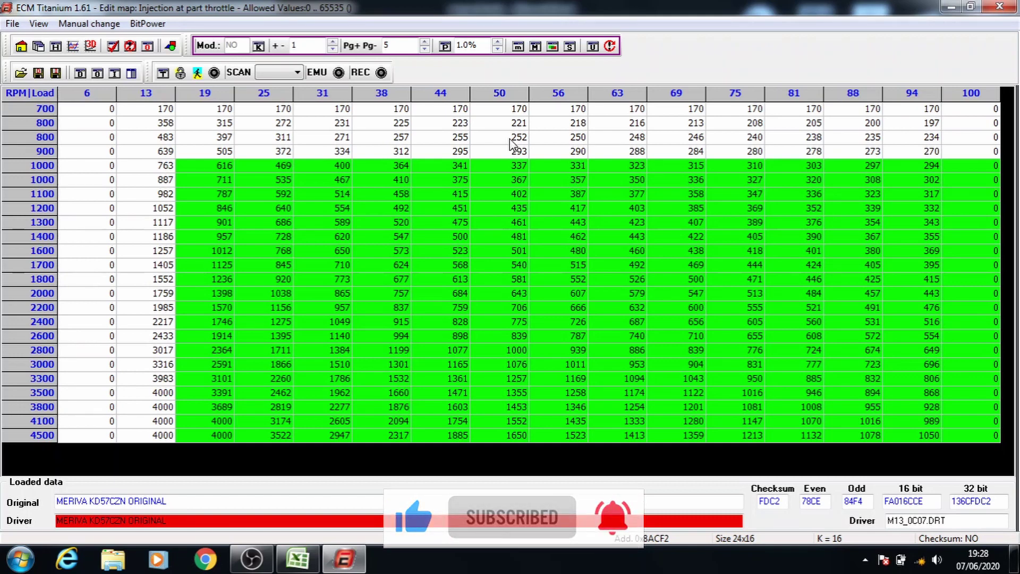
pyautogui.click(447, 47)
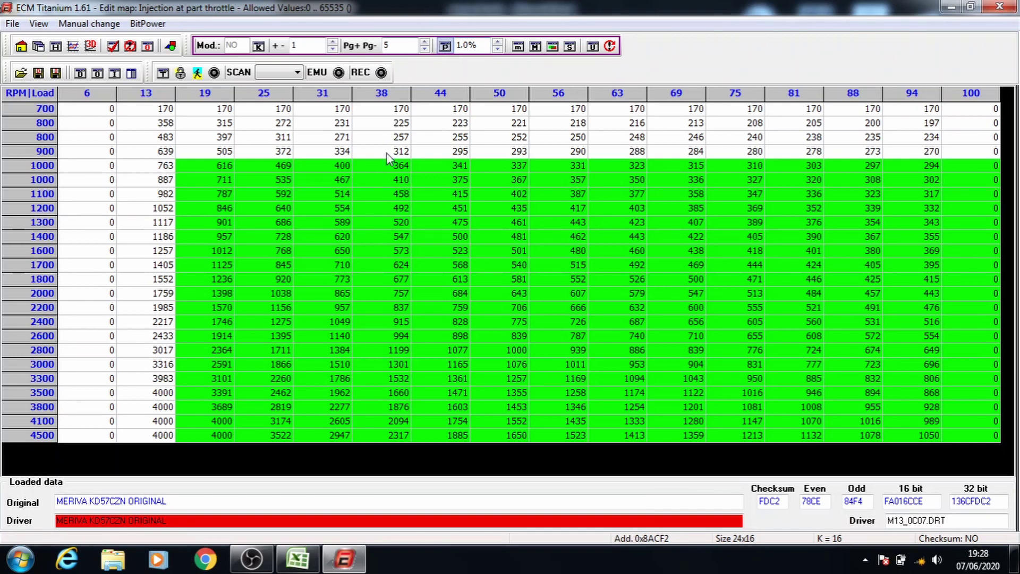
pyautogui.press('+')
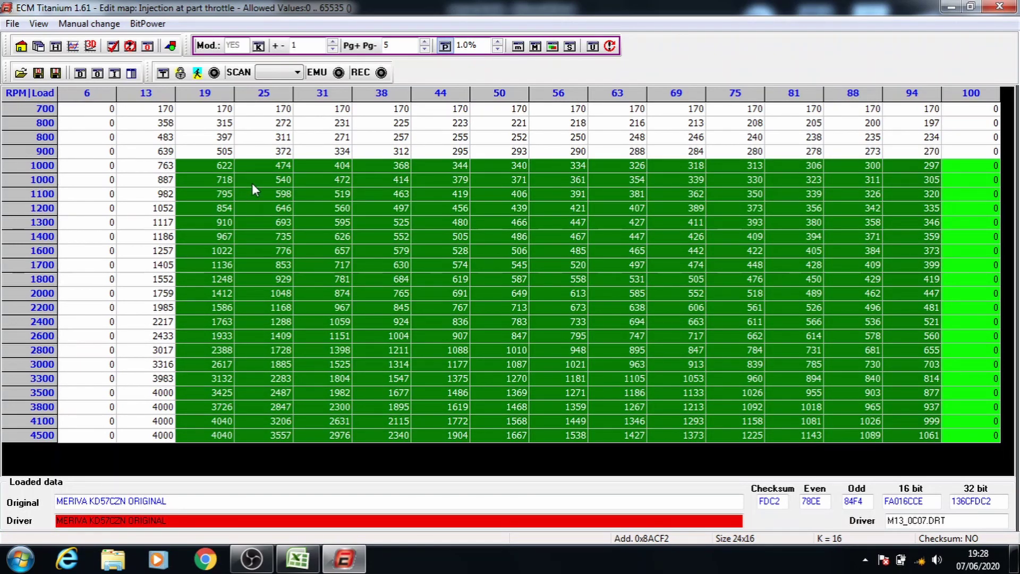
pyautogui.moveTo(252, 183); pyautogui.dragTo(947, 437)
pyautogui.press('+')
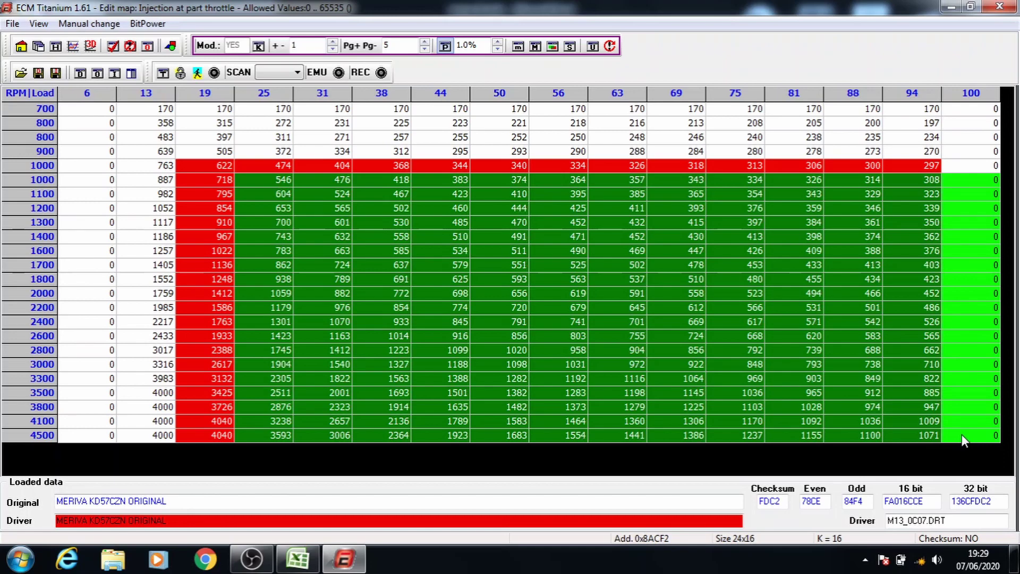
# Raise three successively smaller injection blocks by 1.0% each, starting at 1100 RPM/load 31, 1200 RPM/load 38 and 1300 RPM/load 44.
pyautogui.moveTo(333, 197); pyautogui.dragTo(952, 444)
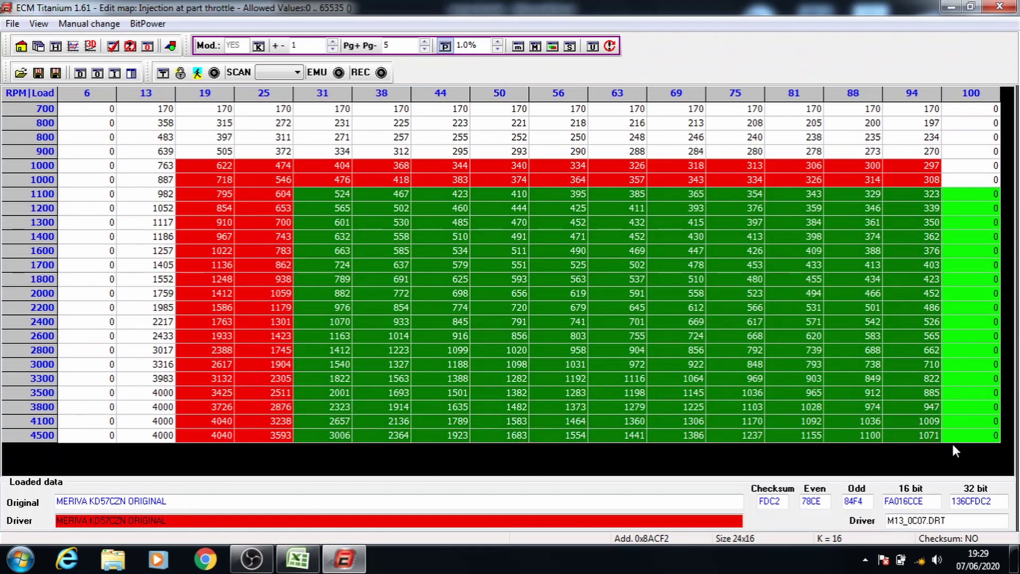
pyautogui.press('+')
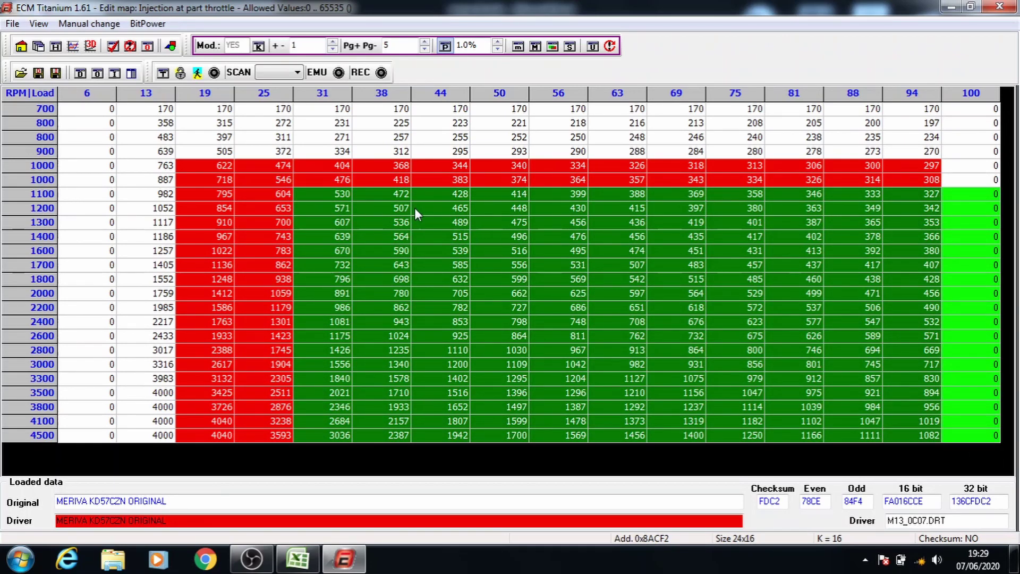
pyautogui.moveTo(401, 207); pyautogui.dragTo(980, 451)
pyautogui.press('+')
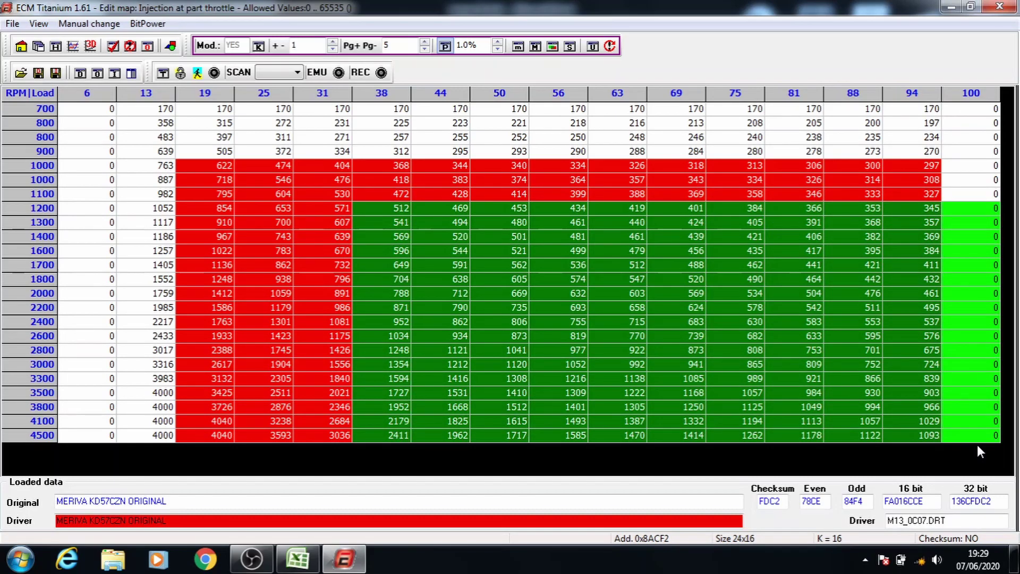
pyautogui.moveTo(445, 226); pyautogui.dragTo(1000, 451)
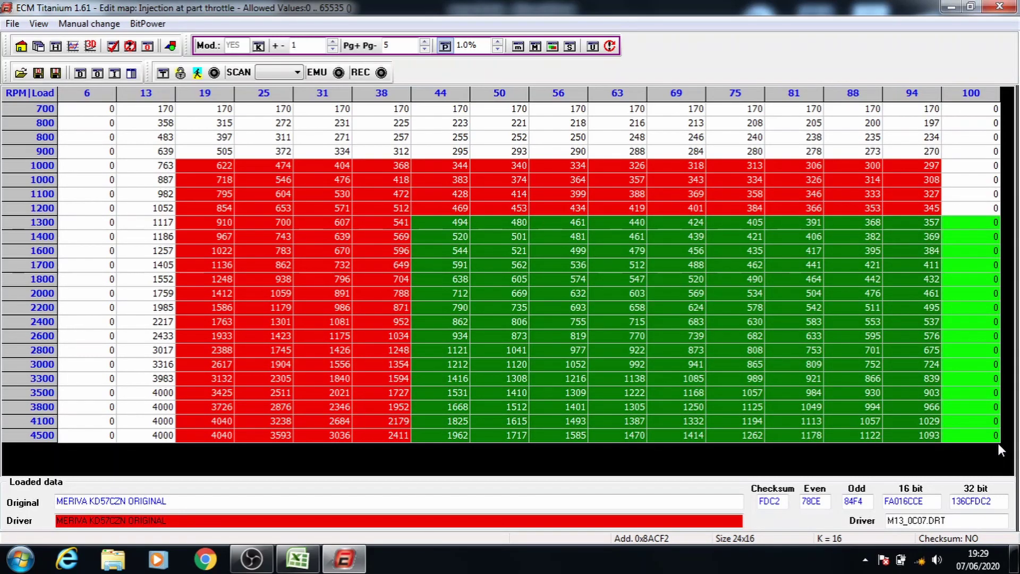
pyautogui.press('+')
# Raise the injection blocks starting at 1400 RPM/load 50, 1600 RPM/load 56 and 1700 RPM/load 63 by a further 1.0% each.
pyautogui.moveTo(521, 236); pyautogui.dragTo(1013, 507)
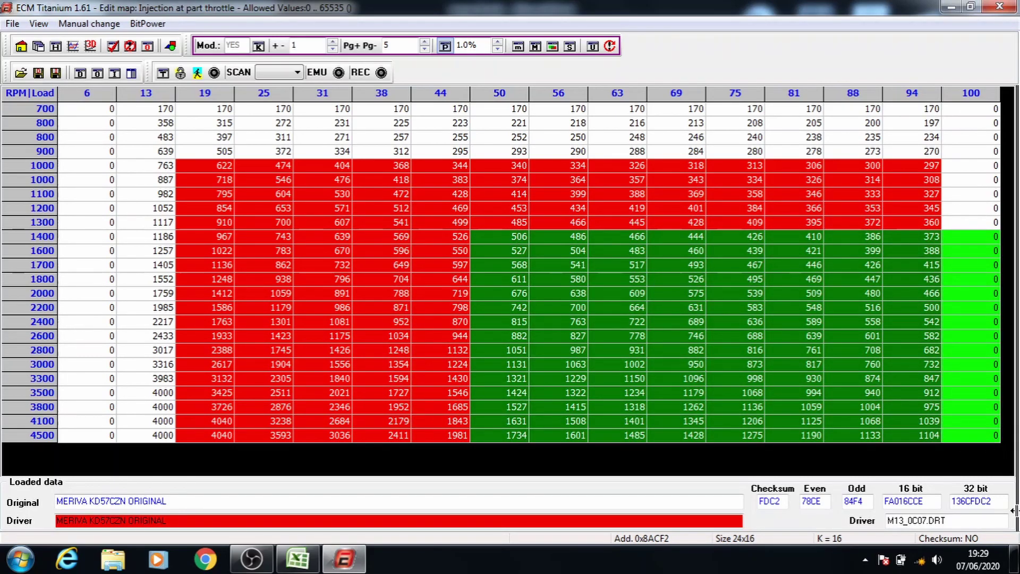
pyautogui.press('+')
pyautogui.moveTo(562, 250); pyautogui.dragTo(1016, 343)
pyautogui.press('+')
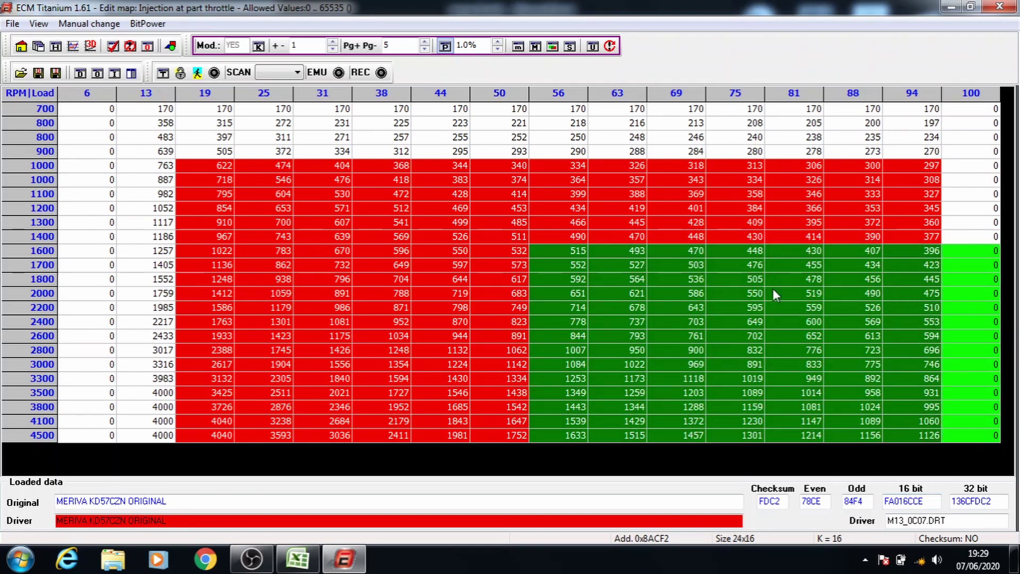
pyautogui.click(620, 264)
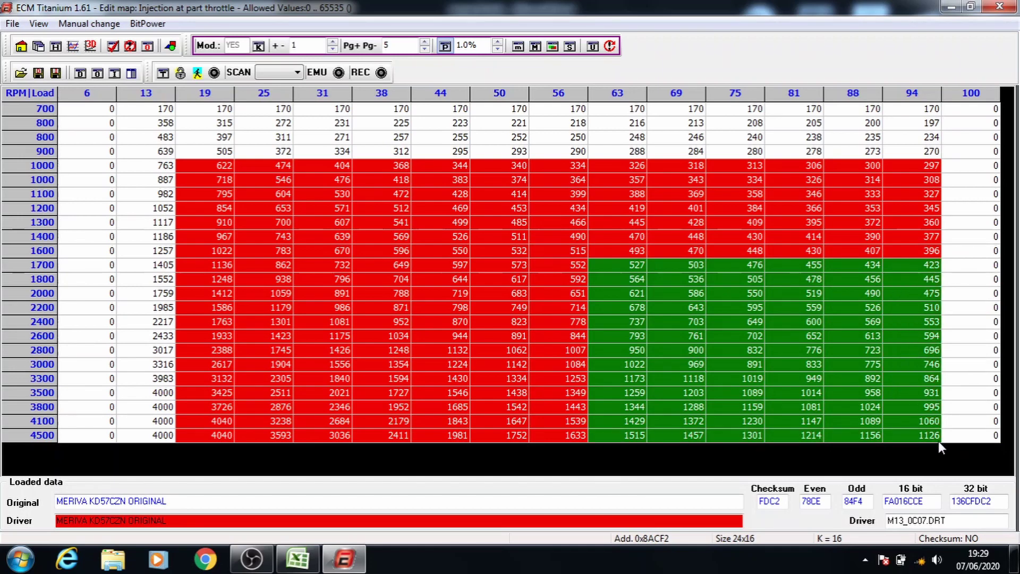
pyautogui.moveTo(938, 441); pyautogui.dragTo(945, 443)
pyautogui.press('+')
# Save and exit the Injection at part throttle map.
pyautogui.click(668, 308)
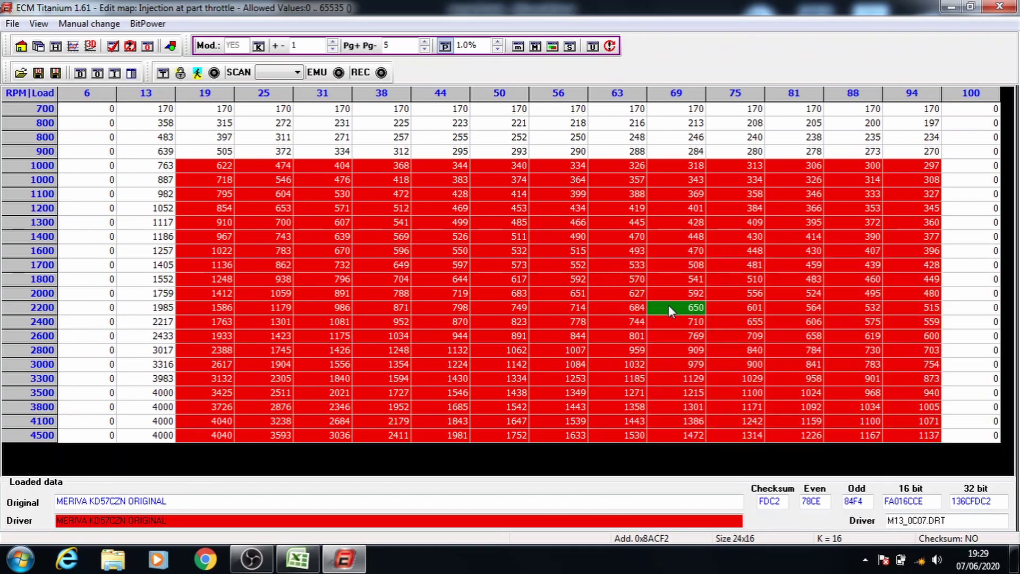
pyautogui.click(999, 7)
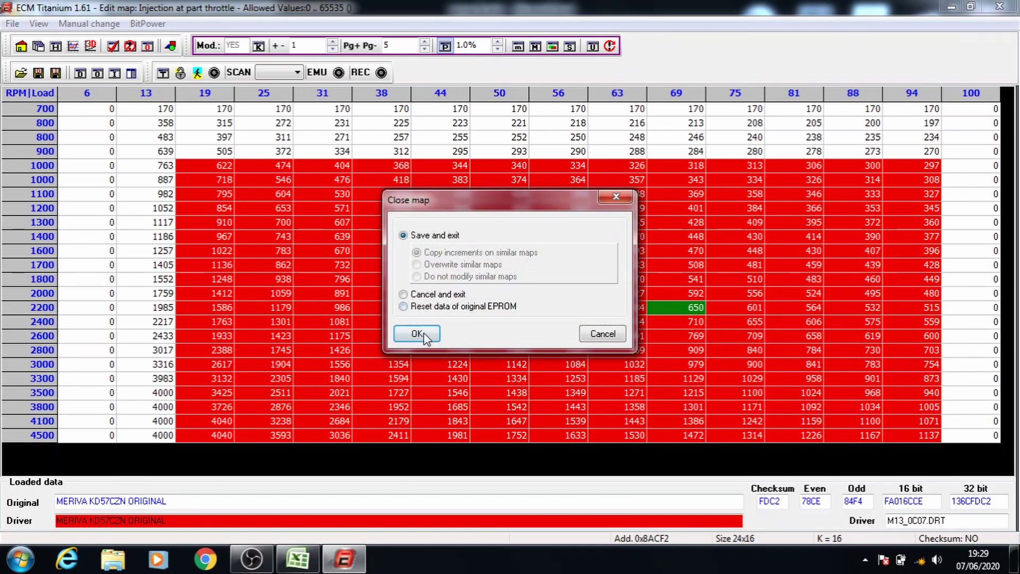
pyautogui.click(417, 334)
# Open the Injection correction map and increase the values from 1000 to 4500 RPM and load 19 to 100 by 1.0%.
pyautogui.doubleClick(726, 172)
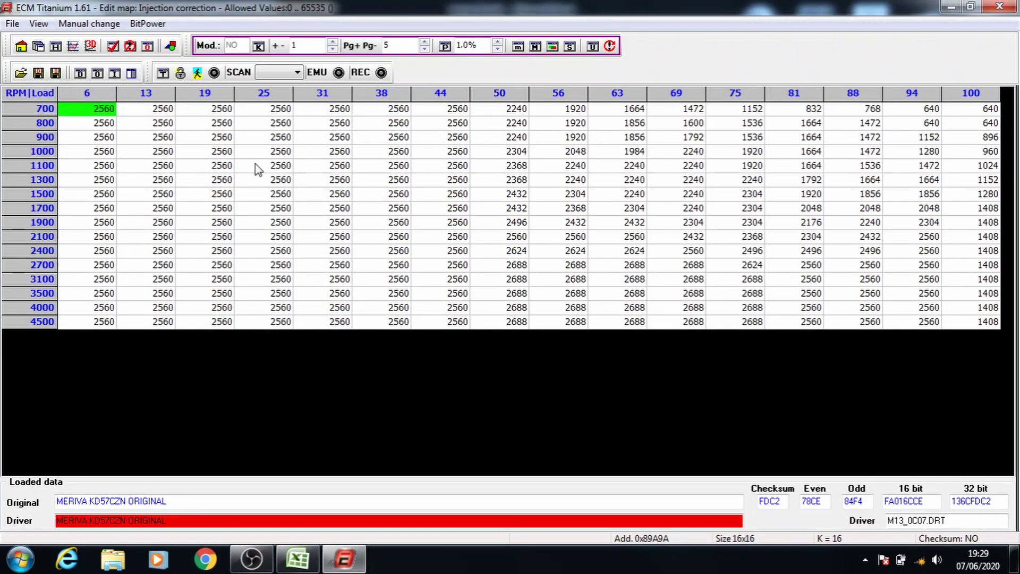
pyautogui.moveTo(232, 154); pyautogui.dragTo(944, 329)
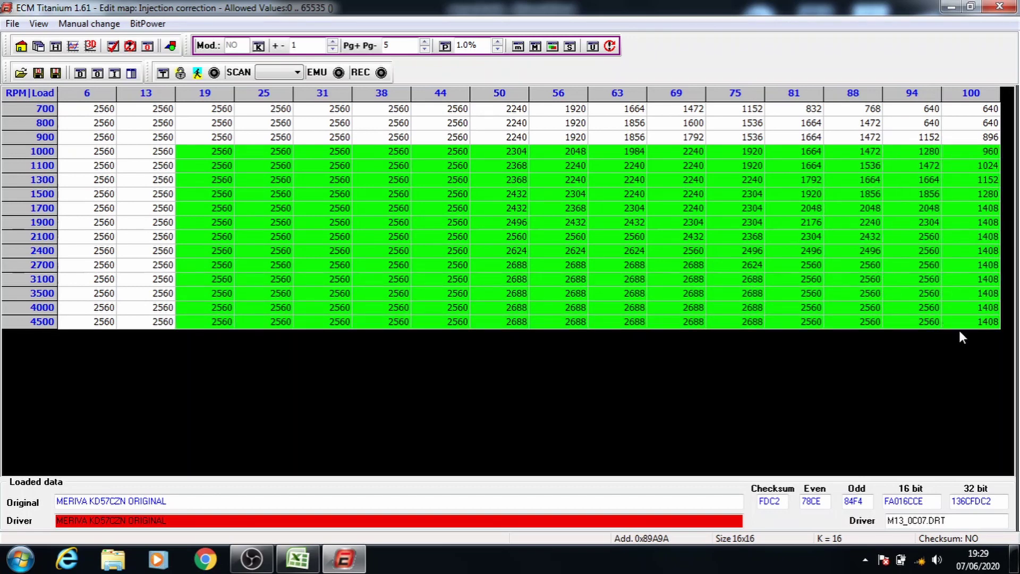
pyautogui.click(445, 46)
pyautogui.press('+')
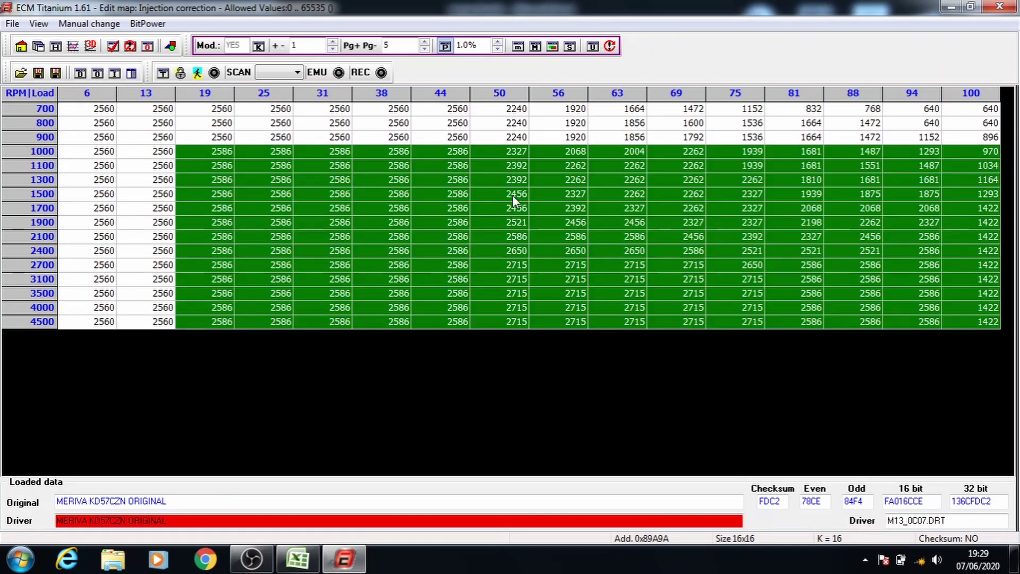
# Raise three nested injection correction blocks by 1.0% each, starting at 1100 RPM/load 25, 1300 RPM/load 31 and 1500 RPM/load 38.
pyautogui.moveTo(270, 171); pyautogui.dragTo(607, 243)
pyautogui.moveTo(907, 223); pyautogui.dragTo(958, 318)
pyautogui.press('+')
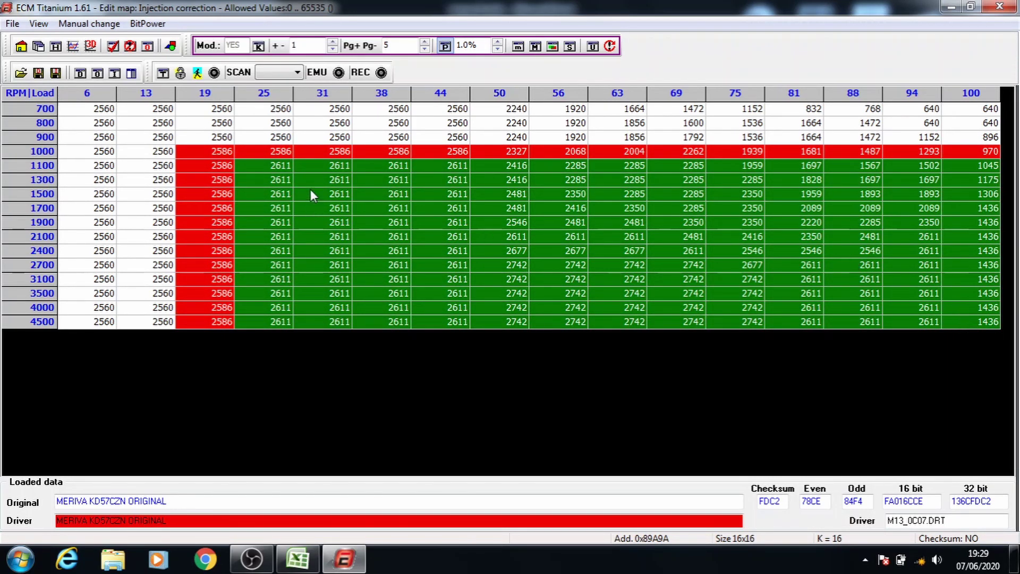
pyautogui.moveTo(309, 183); pyautogui.dragTo(970, 313)
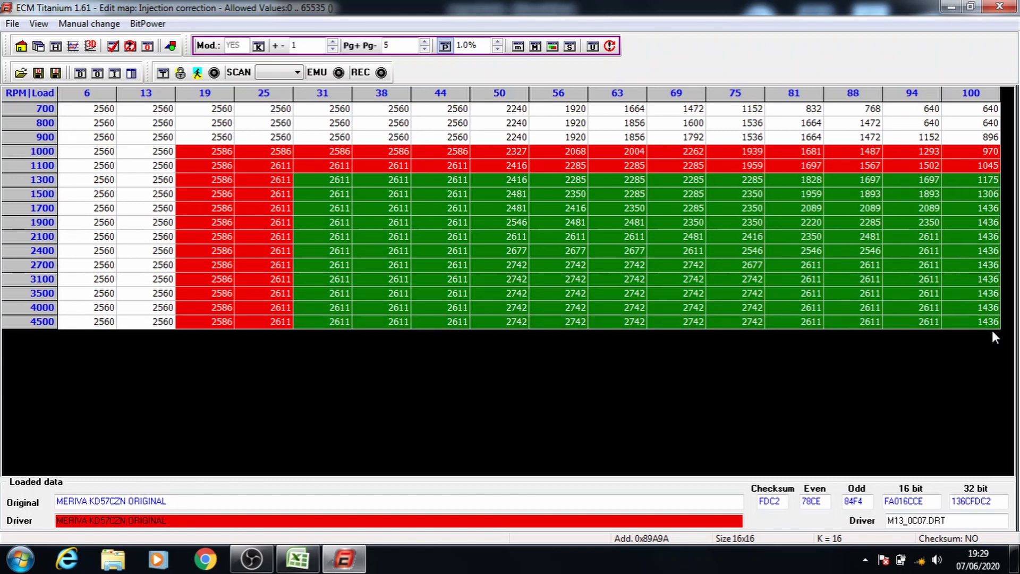
pyautogui.press('+')
pyautogui.click(387, 193)
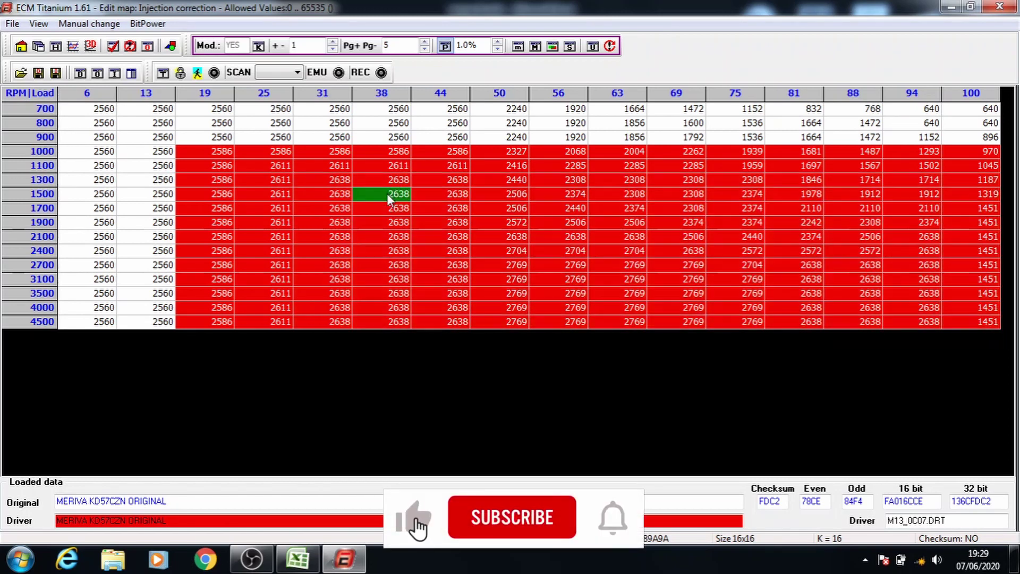
pyautogui.moveTo(387, 193); pyautogui.dragTo(957, 320)
pyautogui.press('+')
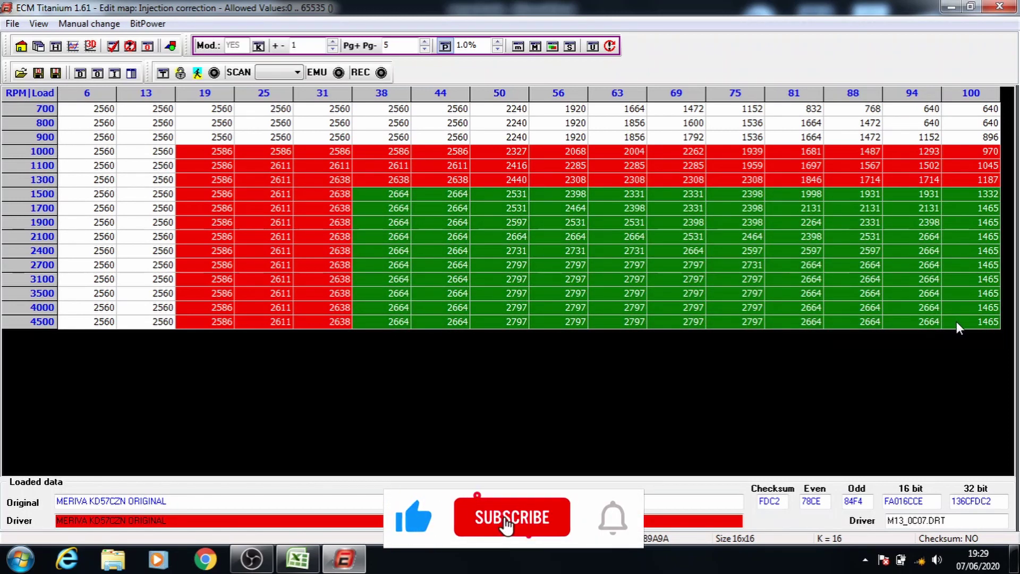
# Raise the injection correction blocks starting at 1700 RPM/load 44, 1900 RPM/load 50 and 2100 RPM/load 56 by another 1.0% each.
pyautogui.moveTo(441, 207); pyautogui.dragTo(974, 344)
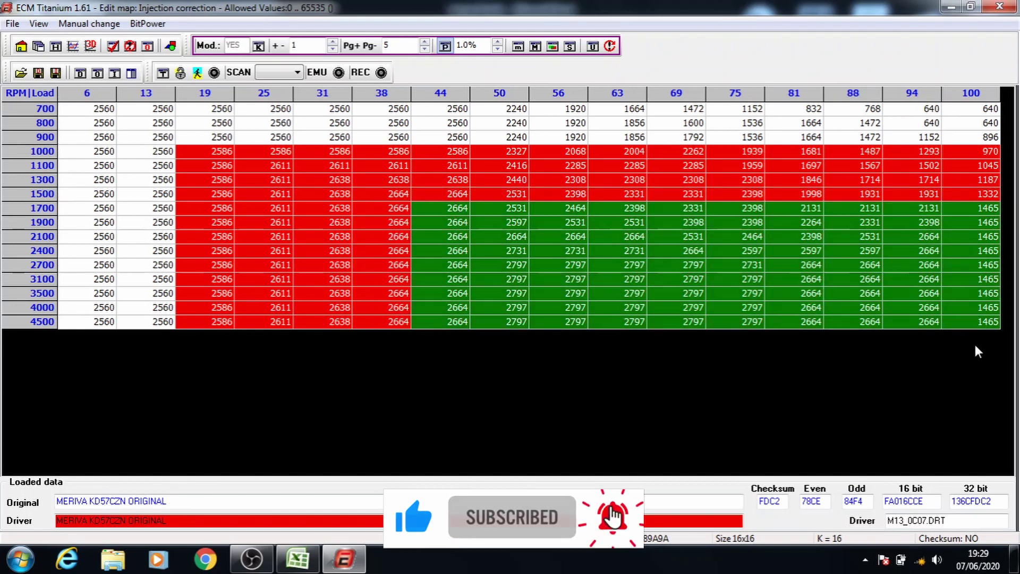
pyautogui.press('+')
pyautogui.moveTo(528, 228); pyautogui.dragTo(949, 327)
pyautogui.press('+')
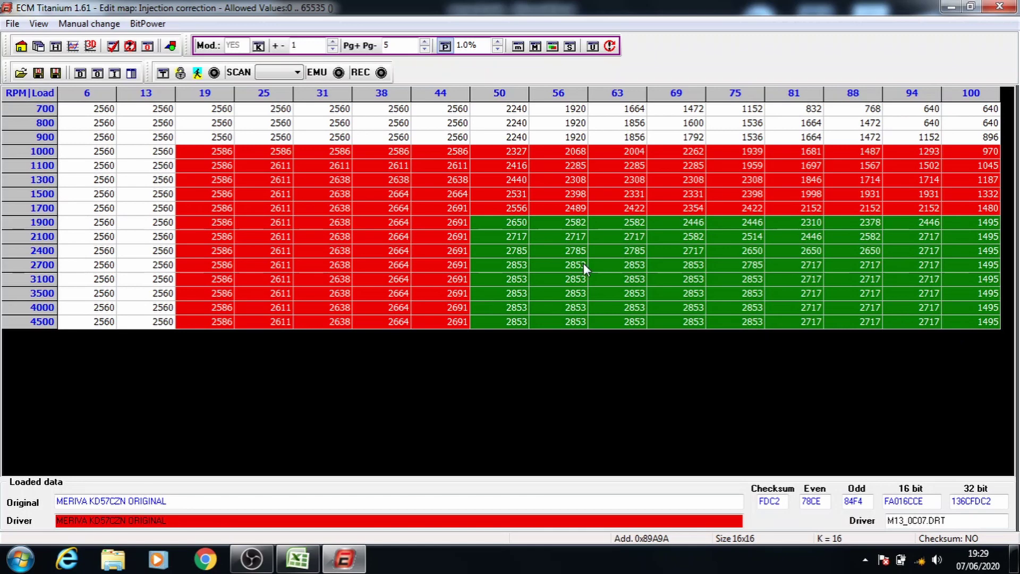
pyautogui.moveTo(573, 236); pyautogui.dragTo(925, 309)
pyautogui.press('+')
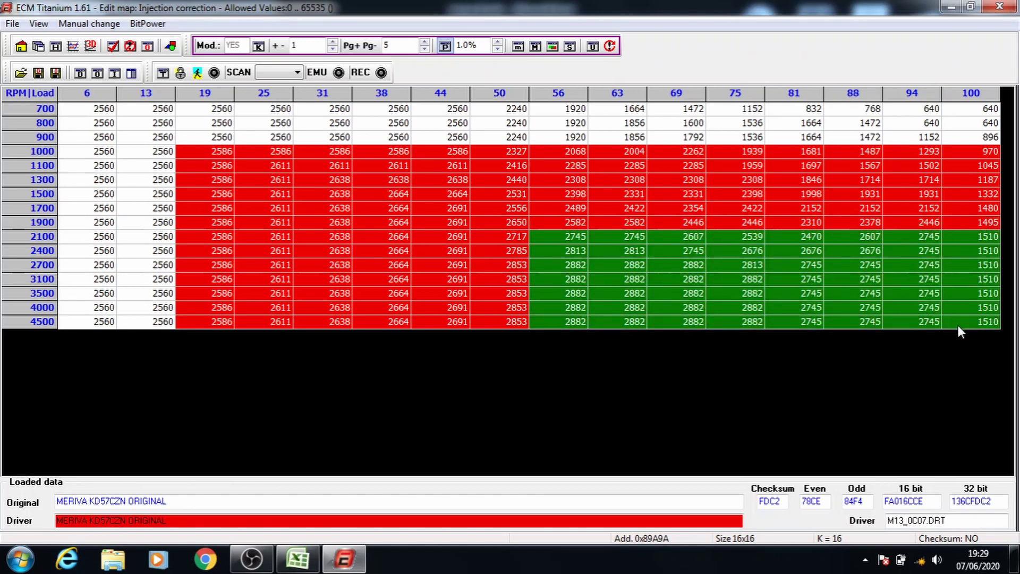
# Increase the injection correction values from 2400 to 4500 RPM and load 63 to 100 by 1.0%, then save and exit the map.
pyautogui.moveTo(645, 251); pyautogui.dragTo(892, 303)
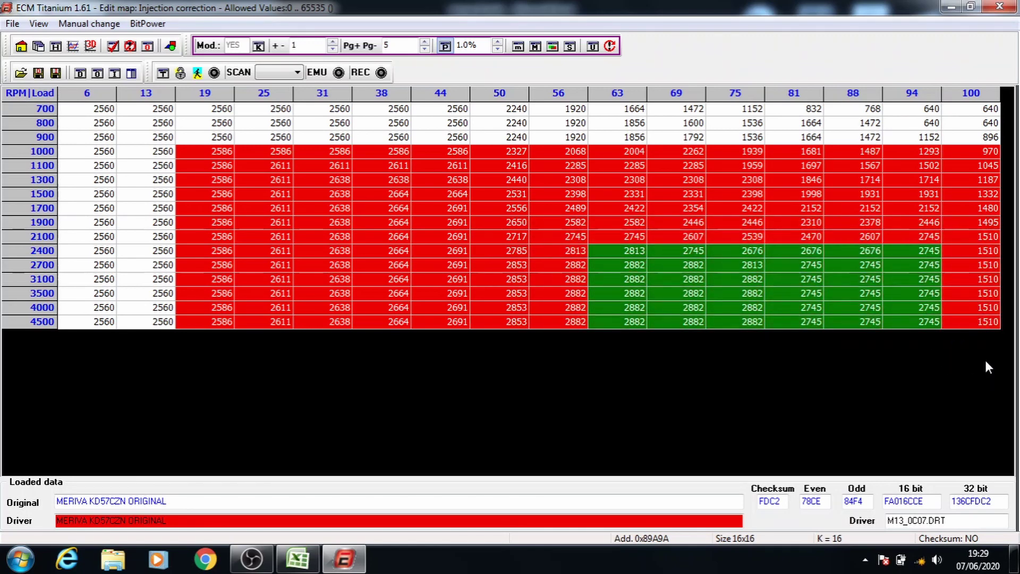
pyautogui.press('+')
pyautogui.click(999, 7)
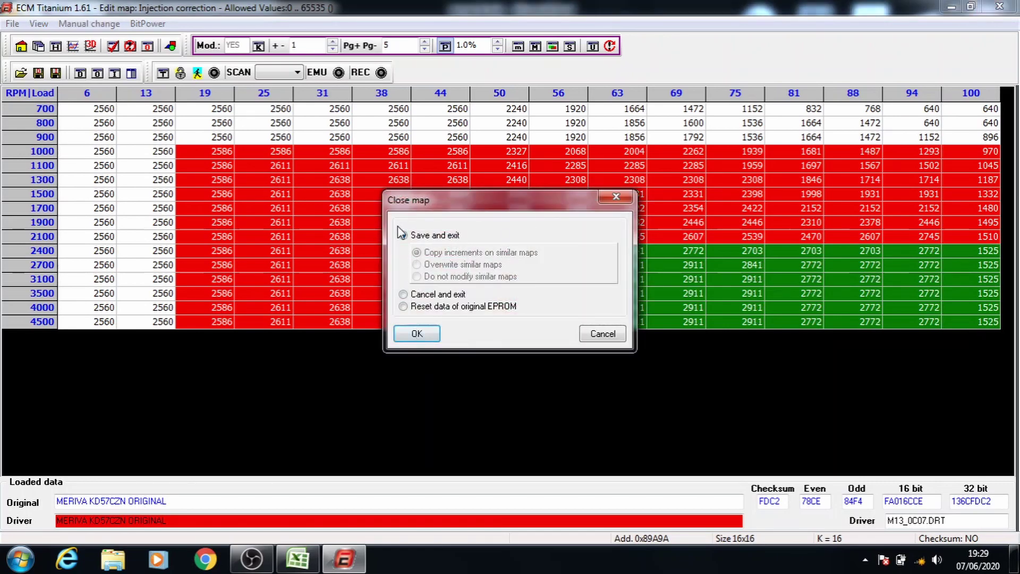
pyautogui.click(417, 333)
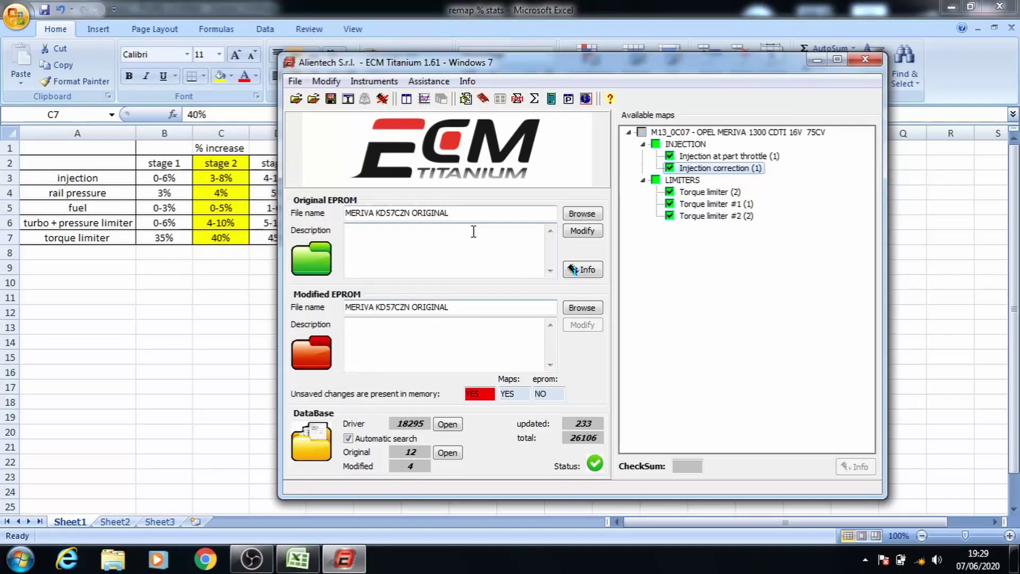
# Start saving the modified file and agree to store it in the database.
pyautogui.click(348, 99)
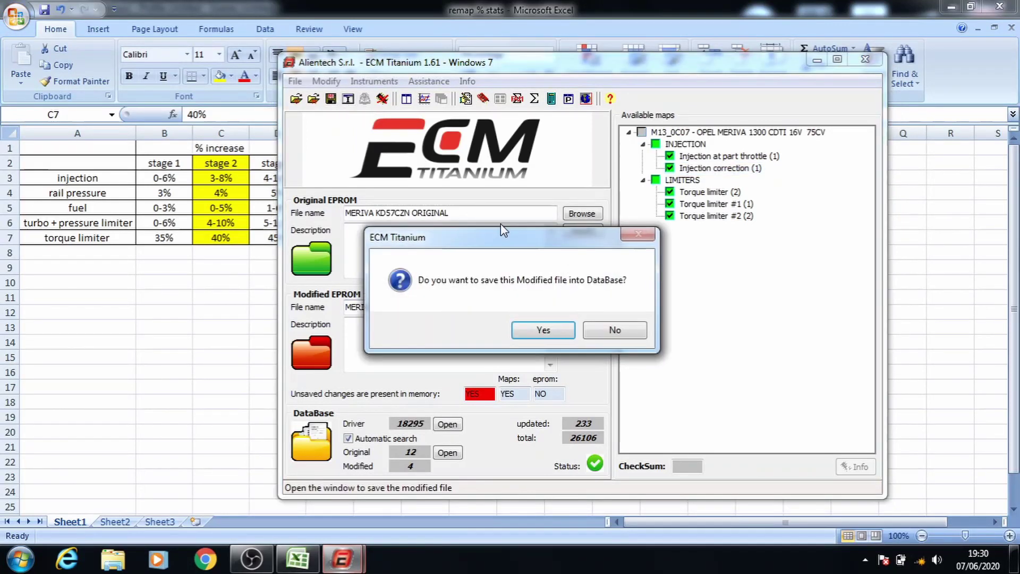
pyautogui.click(593, 331)
pyautogui.click(542, 330)
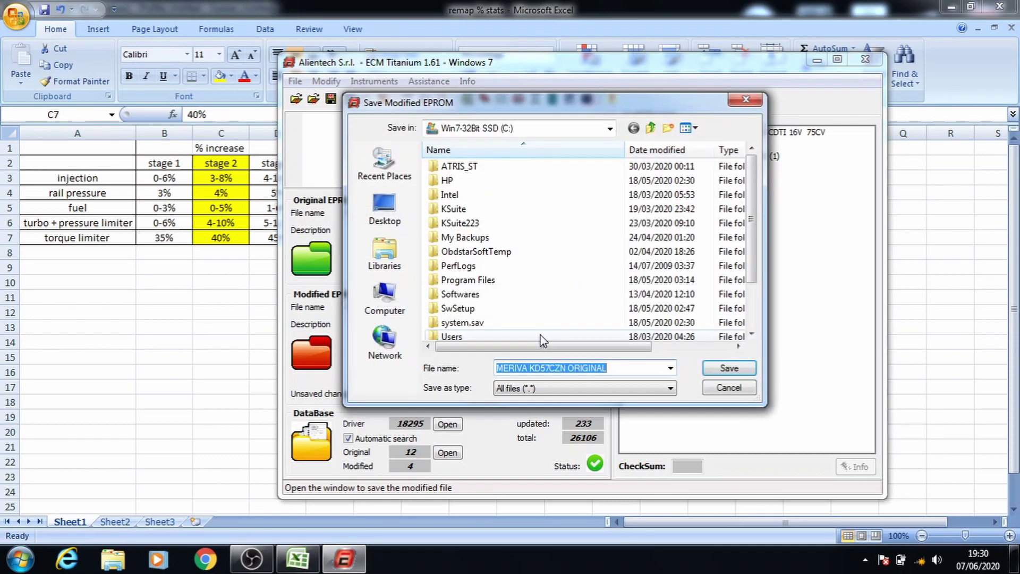
pyautogui.click(384, 210)
pyautogui.click(461, 205)
pyautogui.scroll(-3, 461, 207)
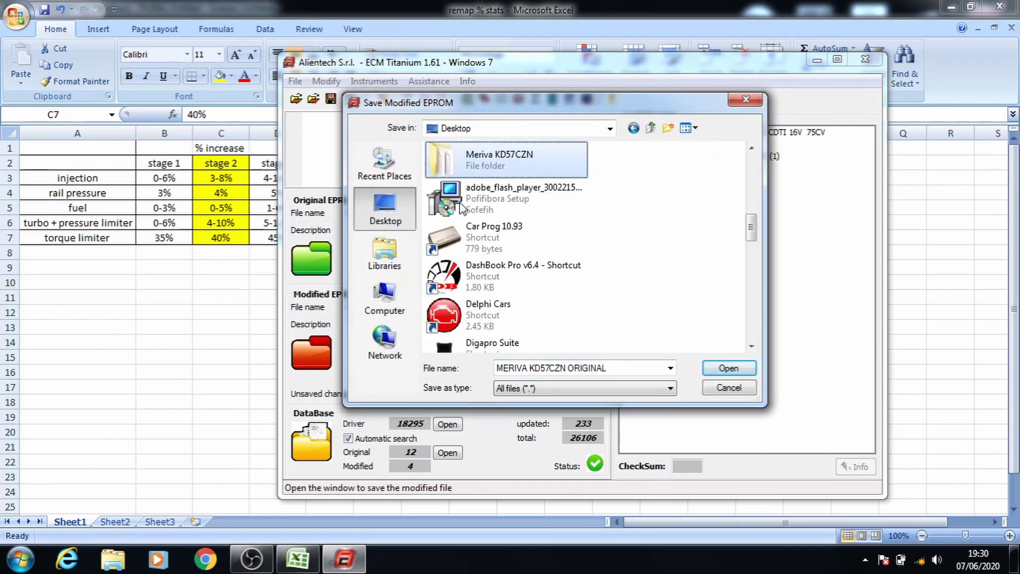
pyautogui.press('Return')
pyautogui.doubleClick(587, 367)
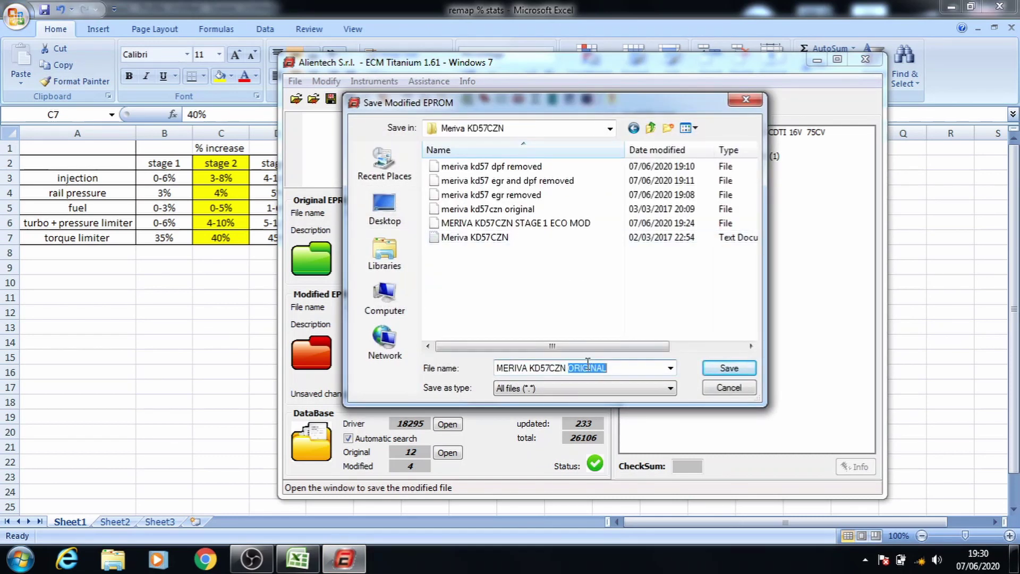
pyautogui.write('STAGE ')
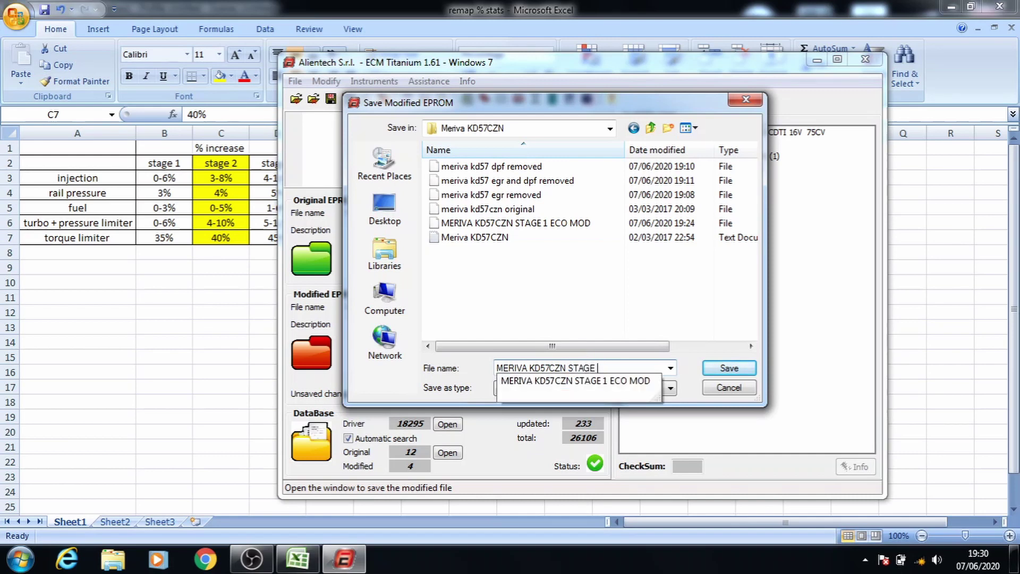
pyautogui.write('2 ECO PO')
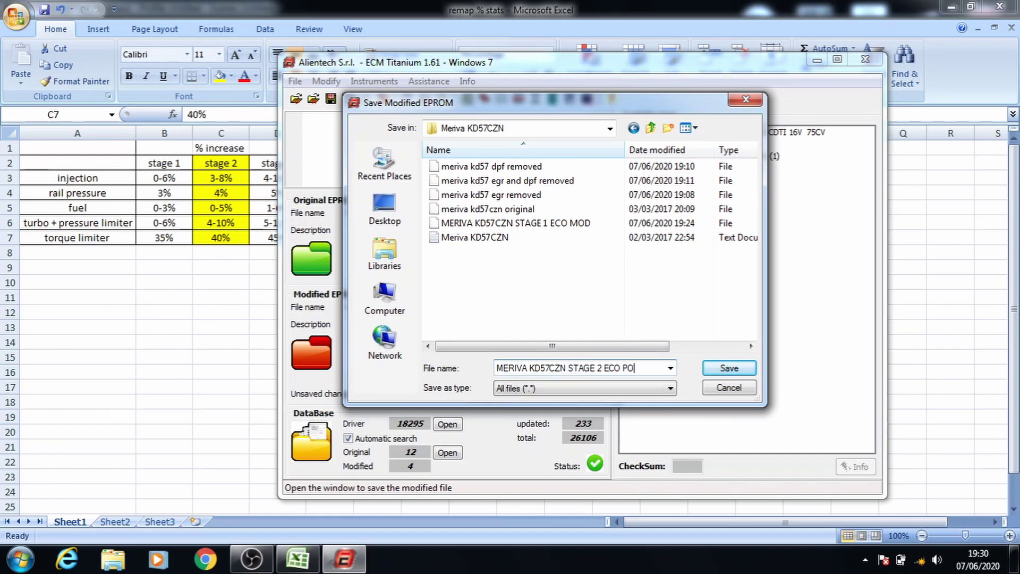
pyautogui.write('WER MOD')
pyautogui.press('Return')
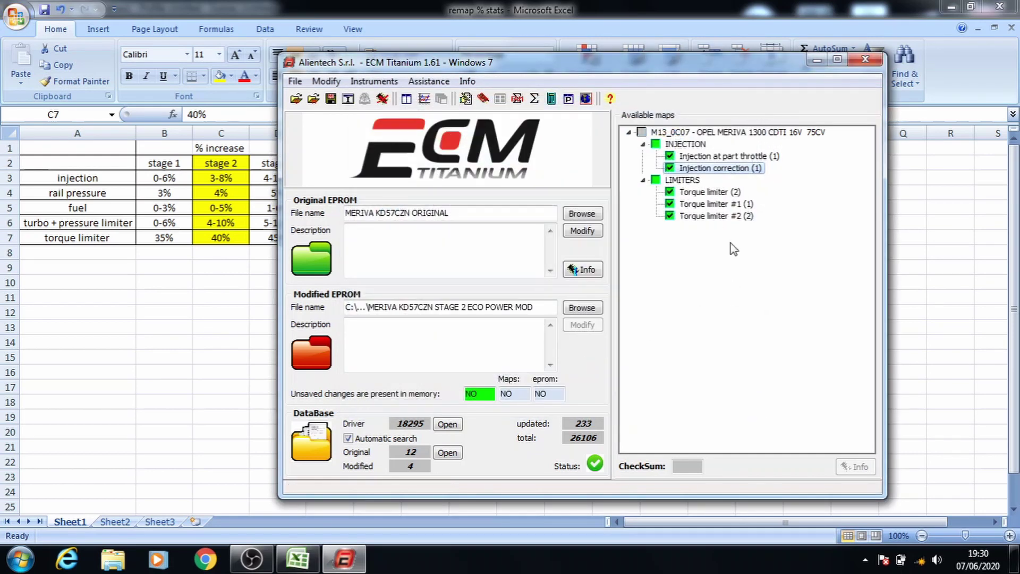
# Close ECM Titanium and Excel, saving the changes to remap % stats.xlsx.
pyautogui.click(865, 59)
pyautogui.hotkey('alt', 'F4')
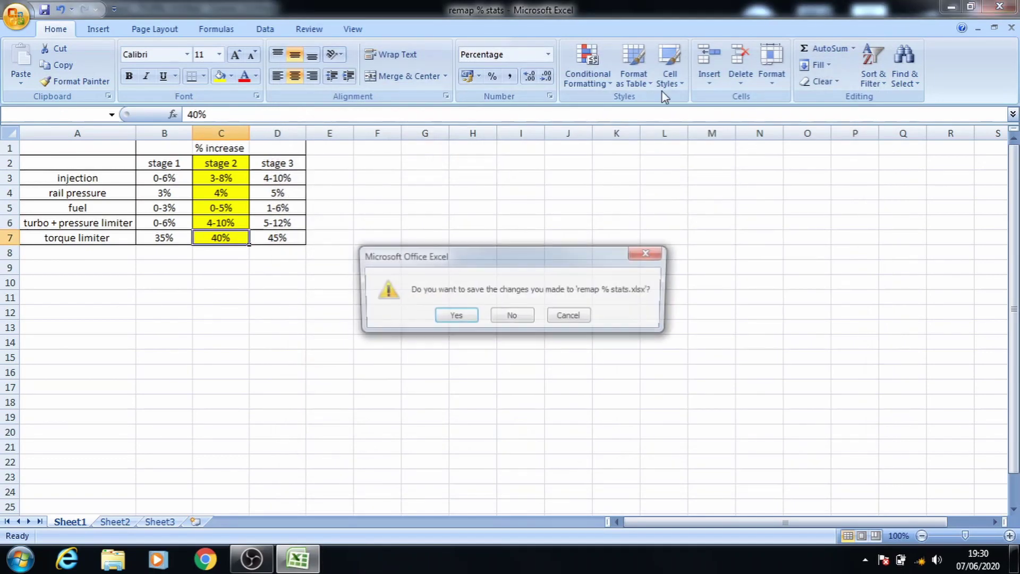
pyautogui.click(463, 315)
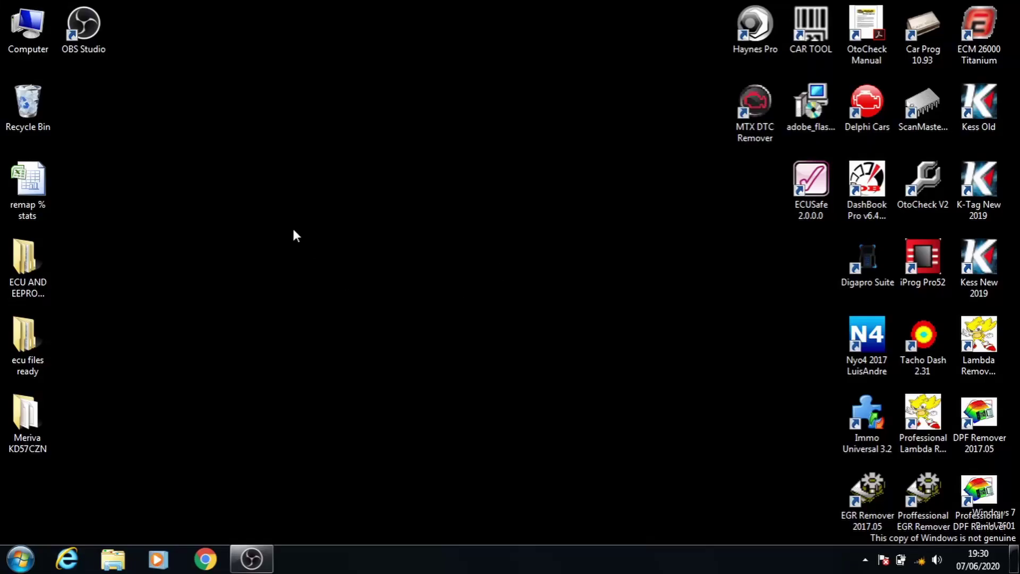
pyautogui.doubleClick(18, 451)
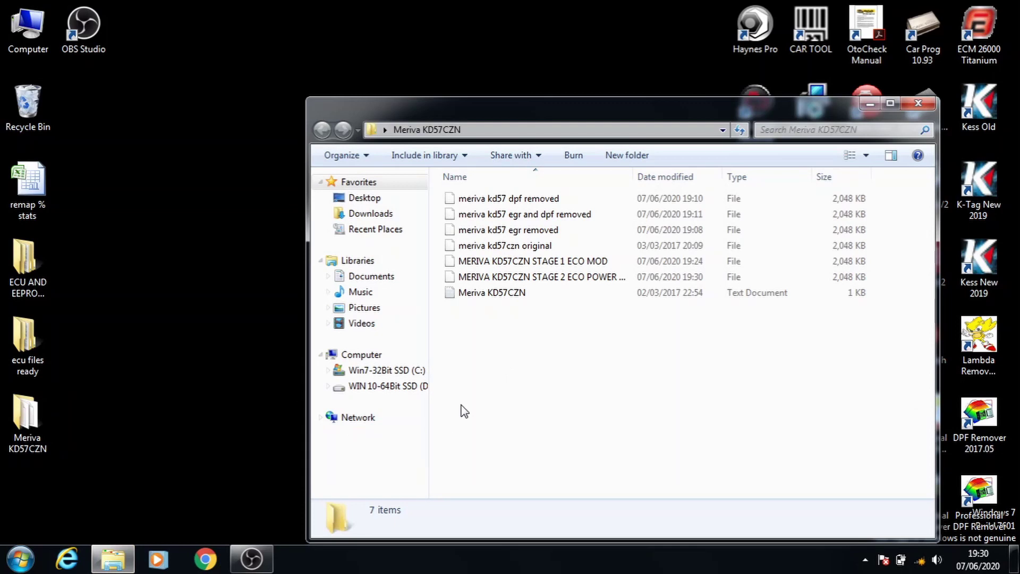
pyautogui.click(582, 277)
pyautogui.moveTo(631, 179); pyautogui.dragTo(671, 179)
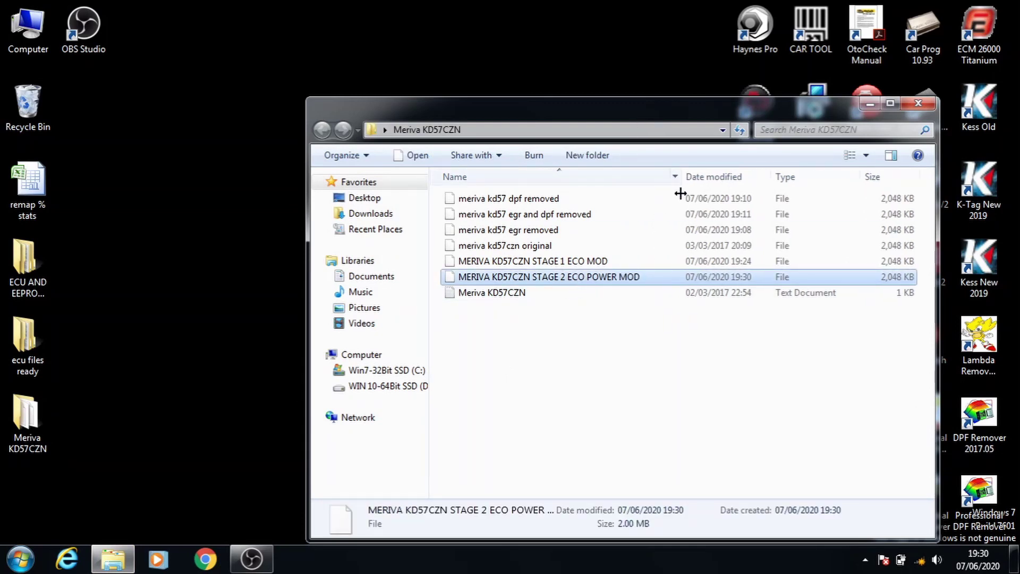